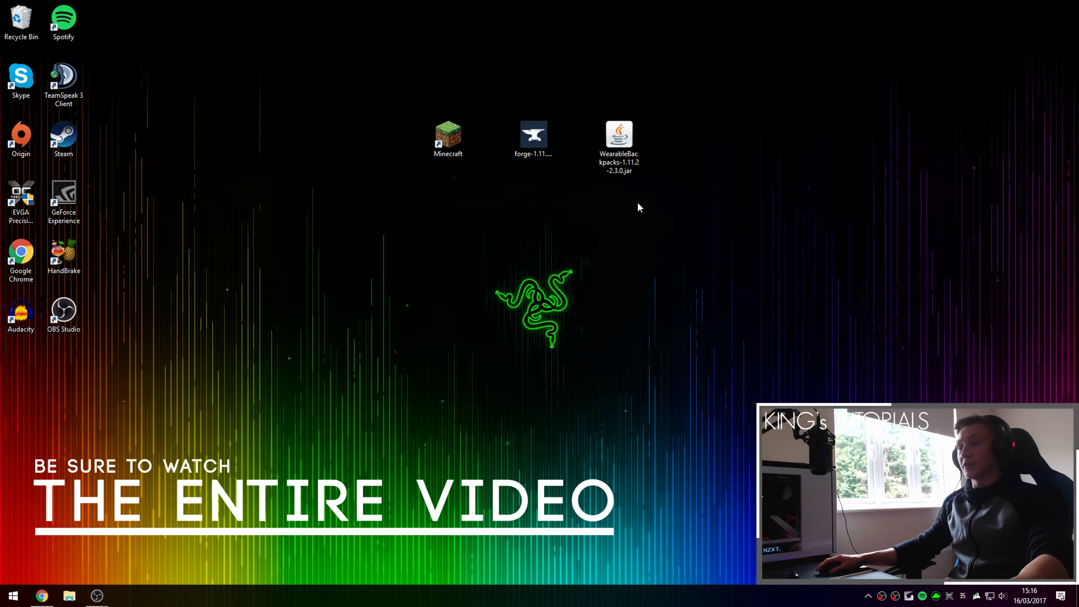
{"action": "left_click", "coordinate": [531, 145]}
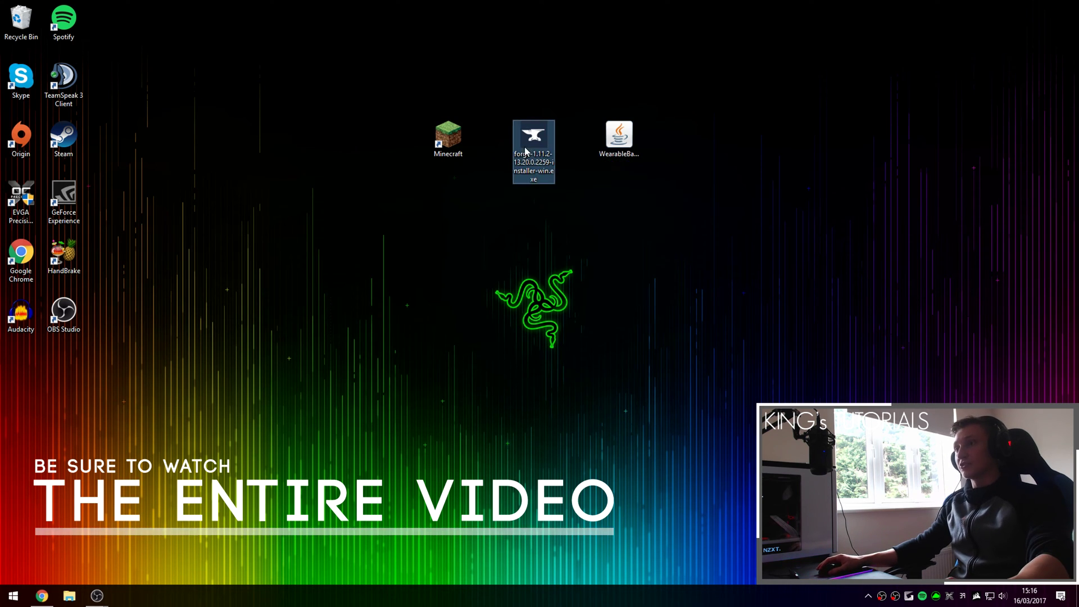
{"action": "left_click", "coordinate": [560, 244]}
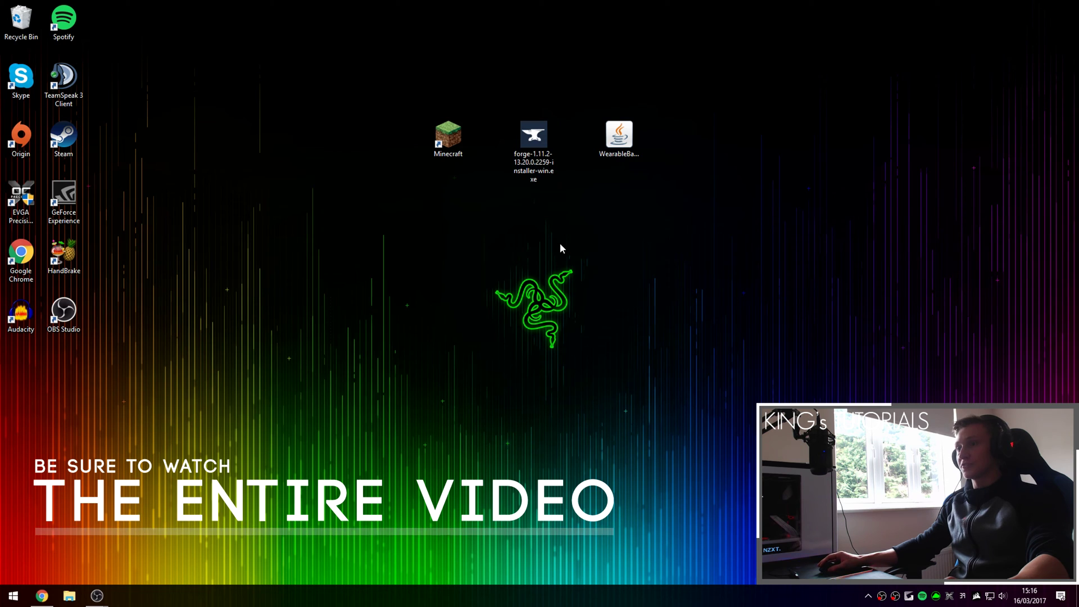
Switch to Chrome and examine the Minecraft Forge 1.11.2 download page, especially the latest-version download options.
{"action": "left_click", "coordinate": [49, 594]}
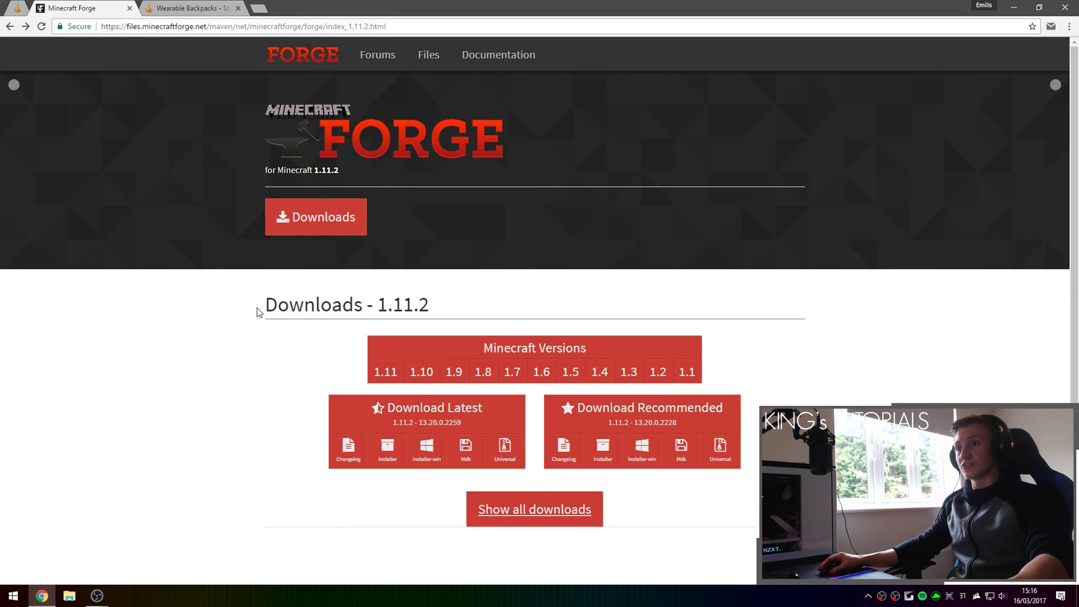
{"action": "left_click_drag", "start_coordinate": [258, 308], "coordinate": [415, 298]}
{"action": "left_click", "coordinate": [289, 351]}
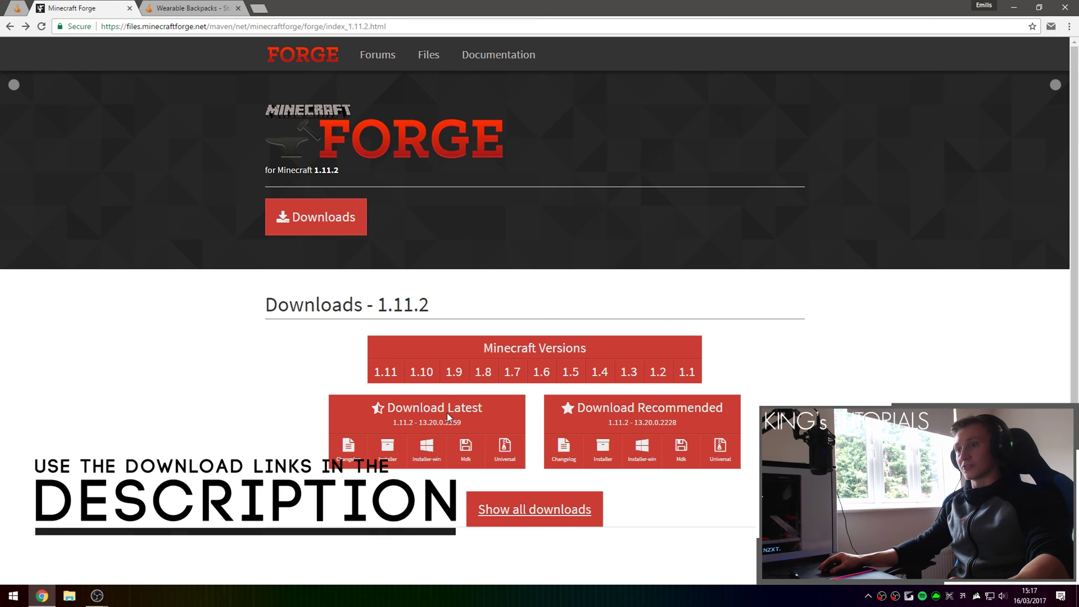
{"action": "left_click_drag", "start_coordinate": [462, 314], "coordinate": [264, 310]}
{"action": "left_click", "coordinate": [275, 391]}
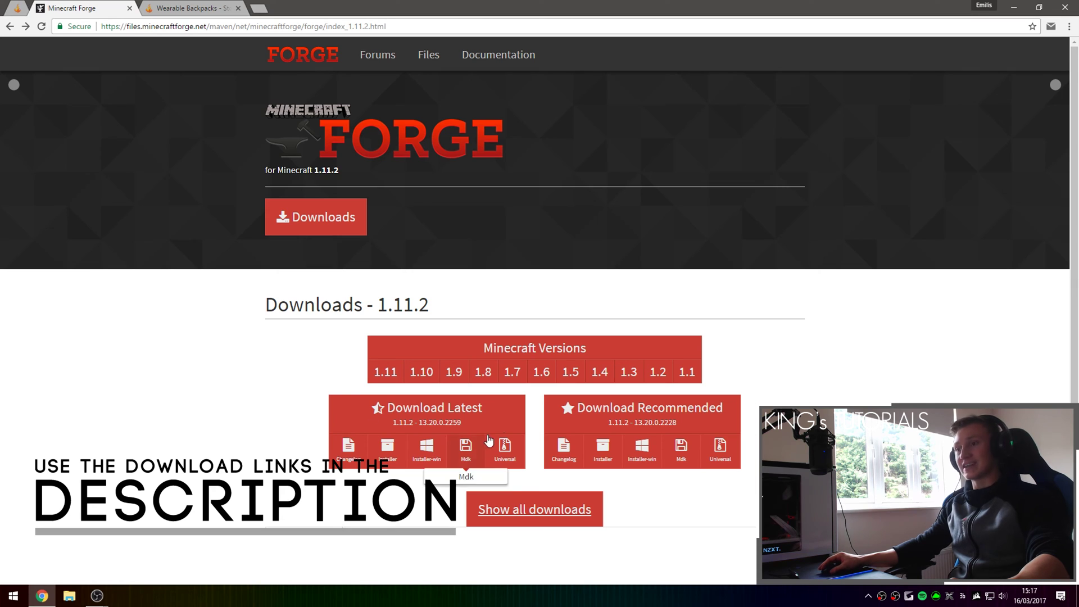
{"action": "left_click_drag", "start_coordinate": [482, 408], "coordinate": [382, 404]}
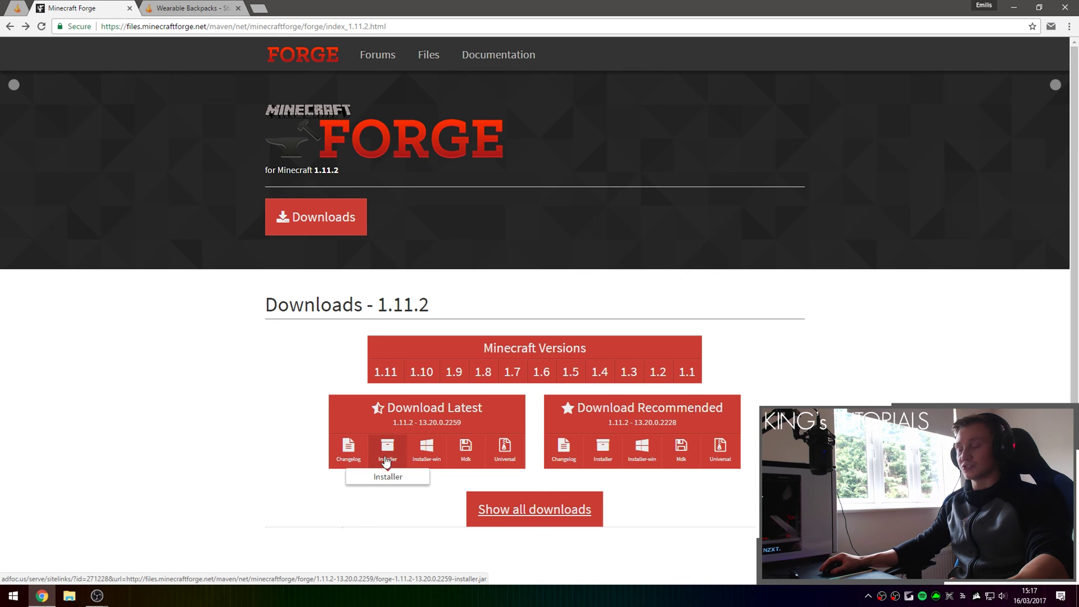
Switch to the Wearable Backpacks mod page on Curse and examine the mod's title.
{"action": "left_click", "coordinate": [209, 9]}
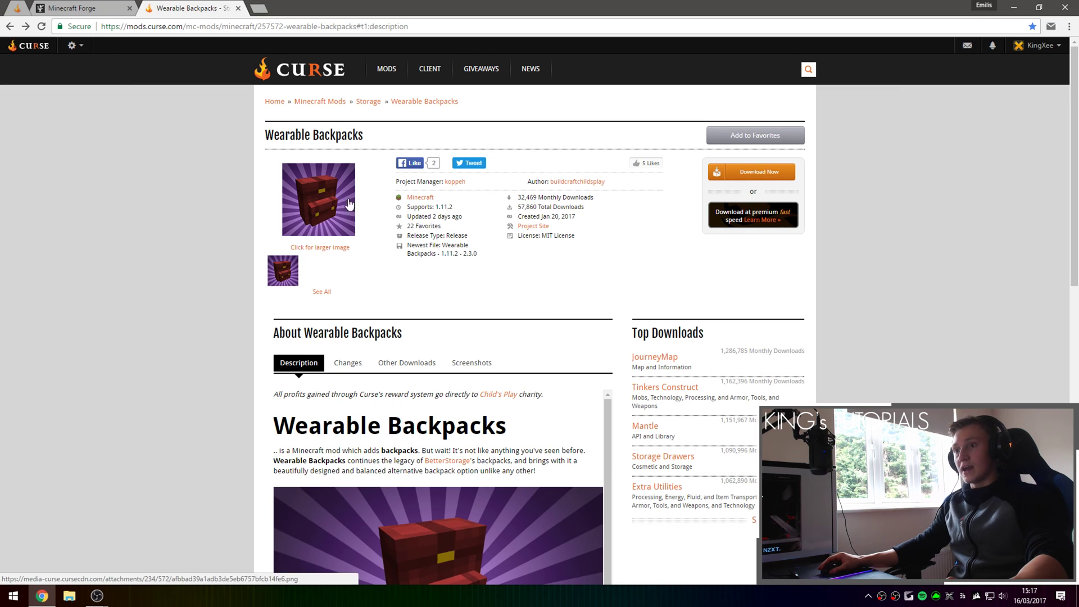
{"action": "left_click_drag", "start_coordinate": [278, 139], "coordinate": [356, 133]}
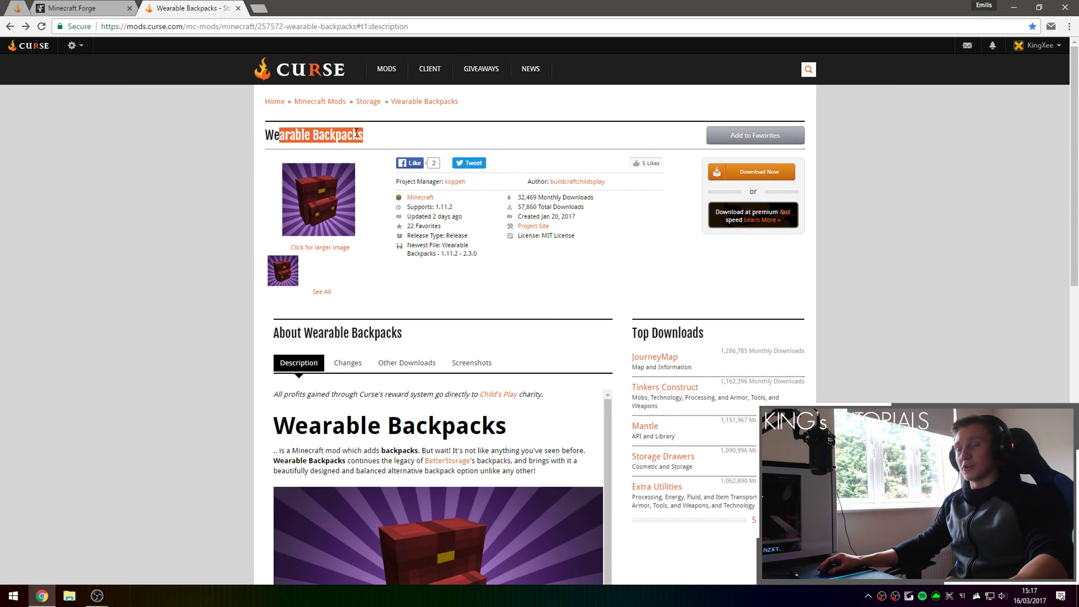
{"action": "left_click", "coordinate": [303, 152]}
{"action": "left_click_drag", "start_coordinate": [251, 141], "coordinate": [378, 131]}
{"action": "left_click", "coordinate": [377, 131]}
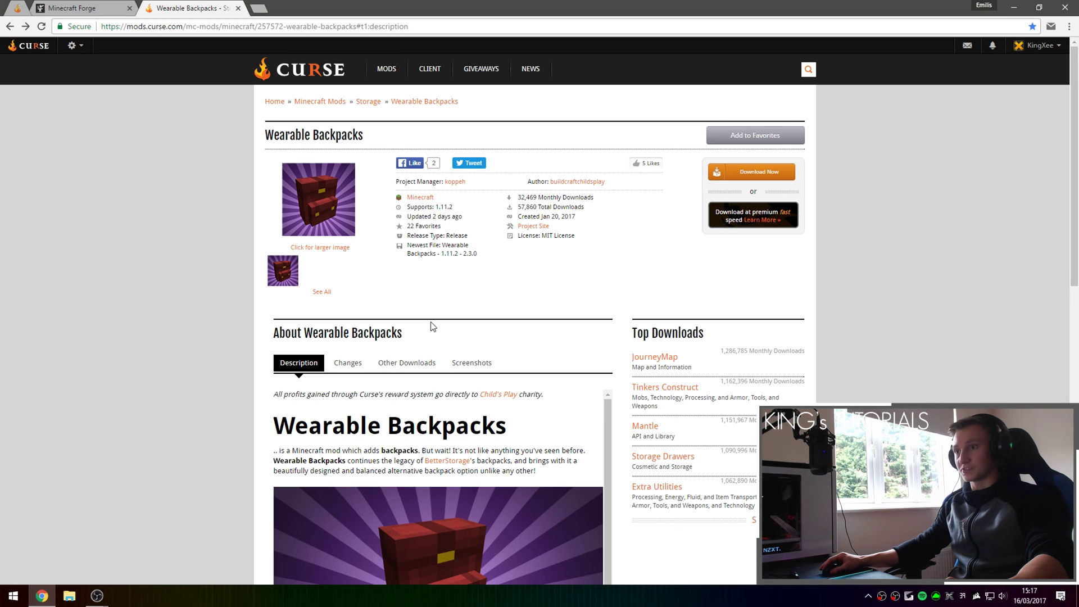
Try to download the Wearable Backpacks - 1.11.2 - 2.3.0 file from the mod's other downloads, and return to the mod page.
{"action": "left_click", "coordinate": [400, 364]}
{"action": "scroll", "coordinate": [141, 330], "scroll_direction": "down", "scroll_amount": 3}
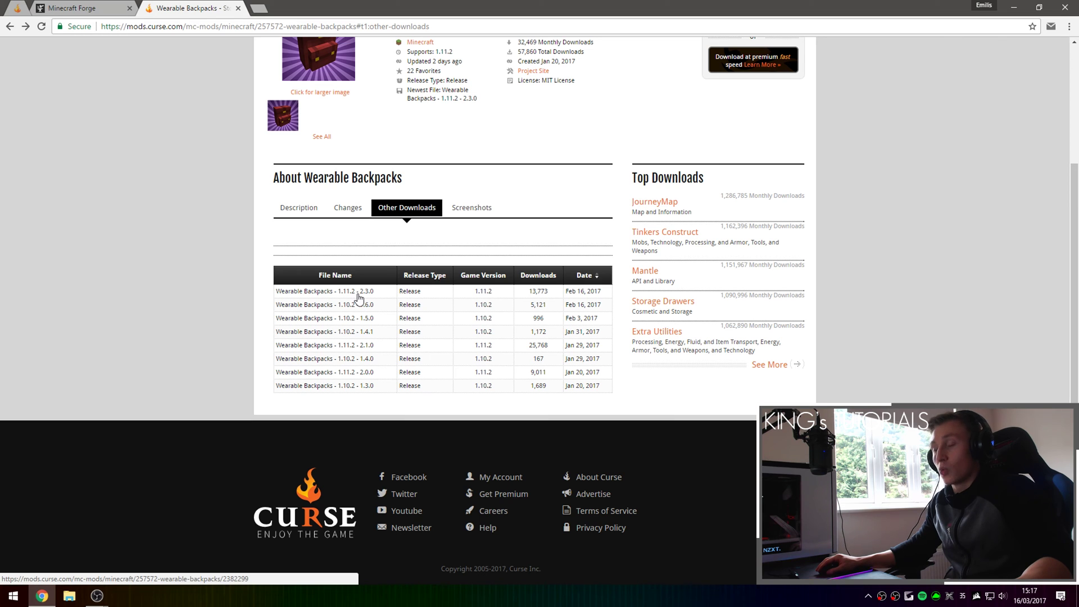
{"action": "left_click", "coordinate": [340, 297]}
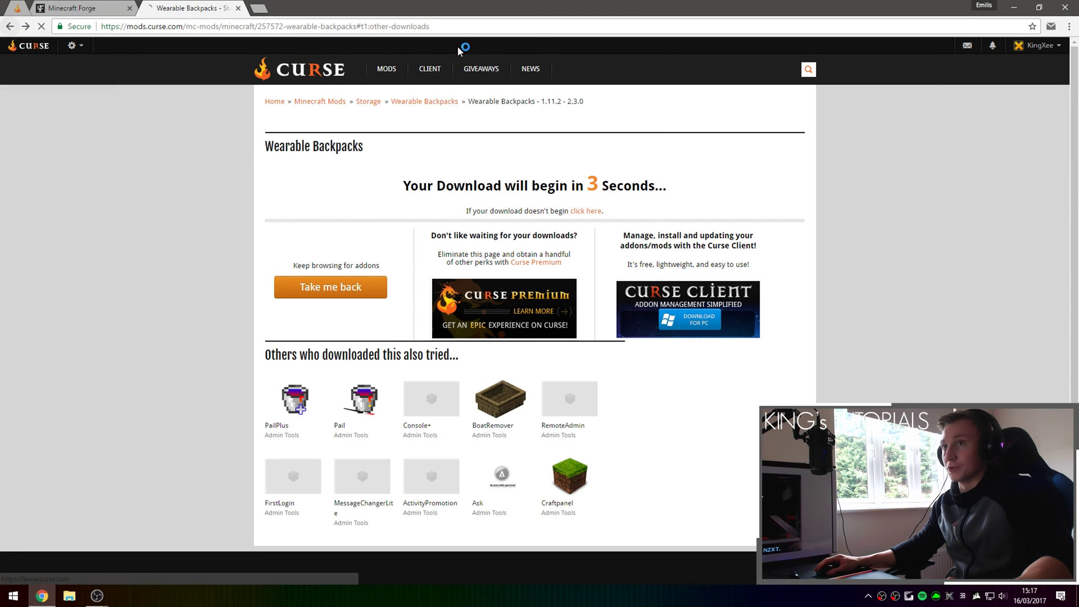
{"action": "key", "text": "alt+Left"}
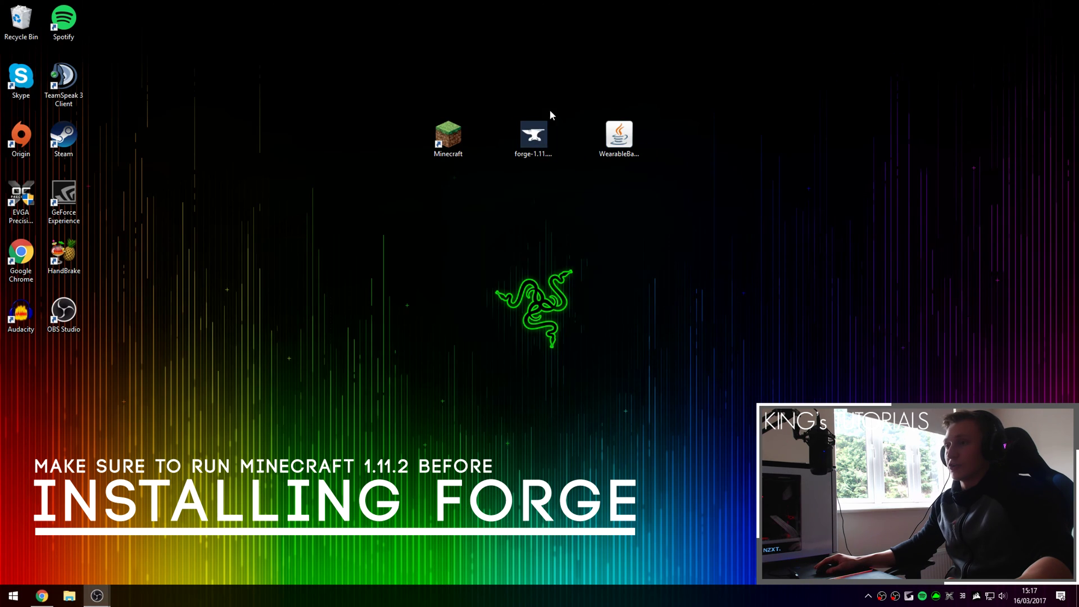
{"action": "left_click_drag", "start_coordinate": [533, 60], "coordinate": [680, 190]}
{"action": "left_click", "coordinate": [680, 188]}
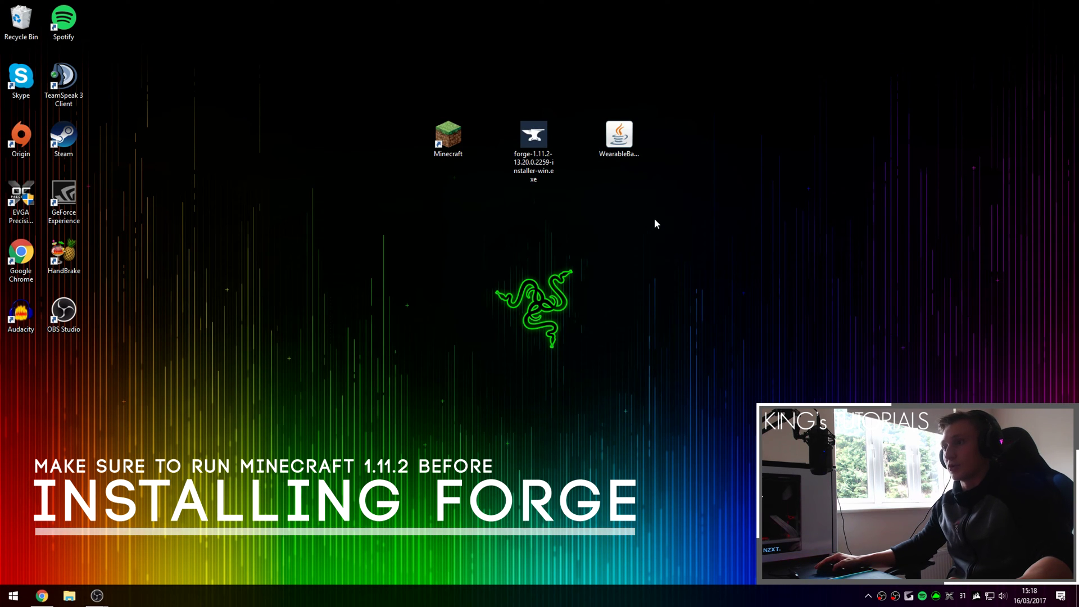
Open the Minecraft Launcher from the desktop and add a new launch option named Minecraft 1.11.2.
{"action": "double_click", "coordinate": [441, 134]}
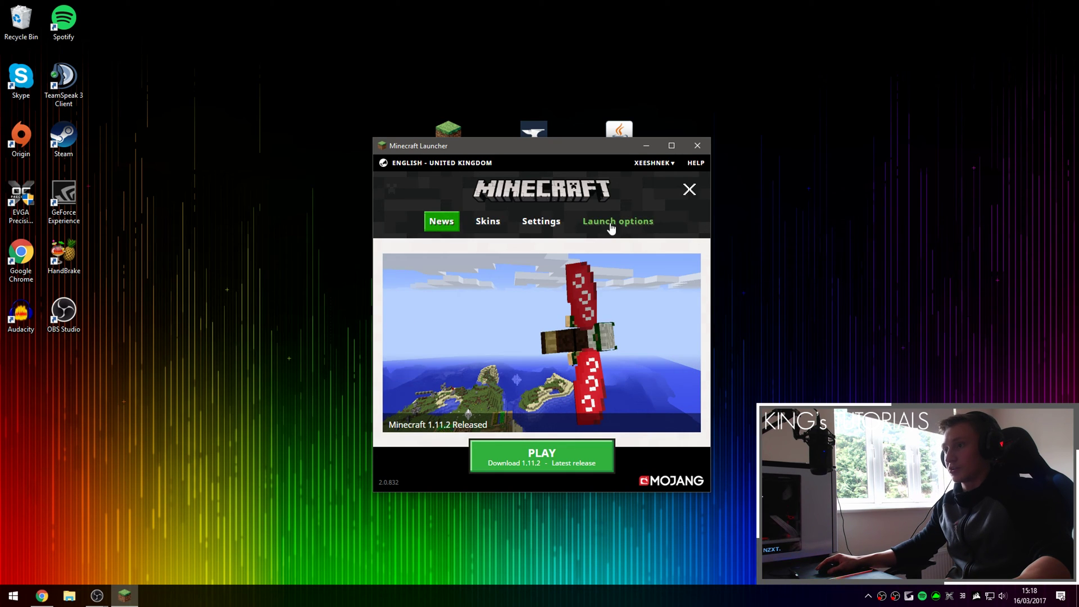
{"action": "left_click", "coordinate": [615, 225]}
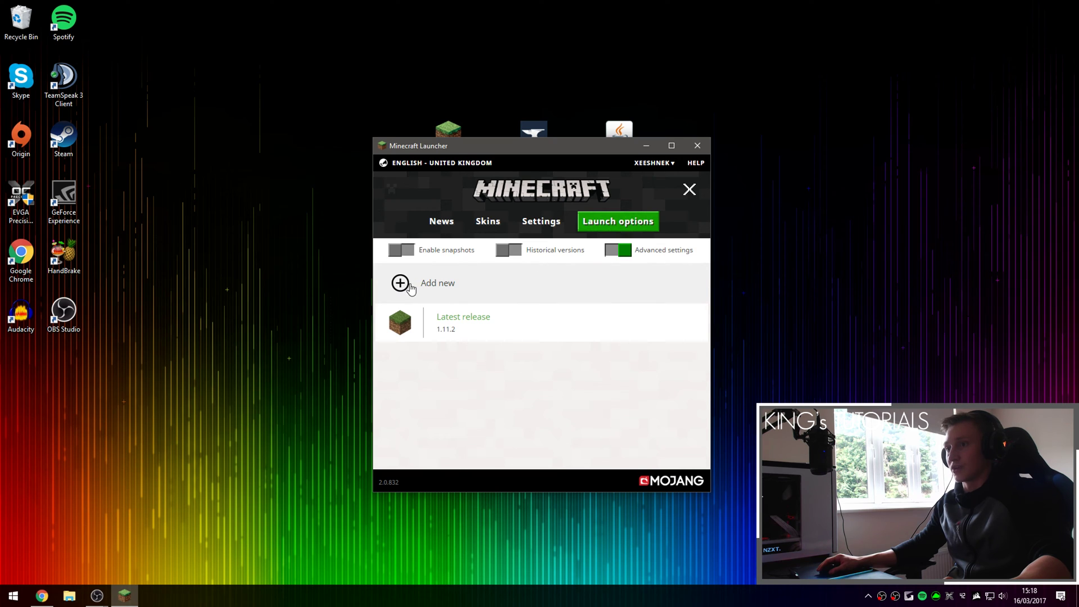
{"action": "left_click", "coordinate": [400, 283]}
{"action": "left_click", "coordinate": [527, 288]}
{"action": "type", "text": "Minec"}
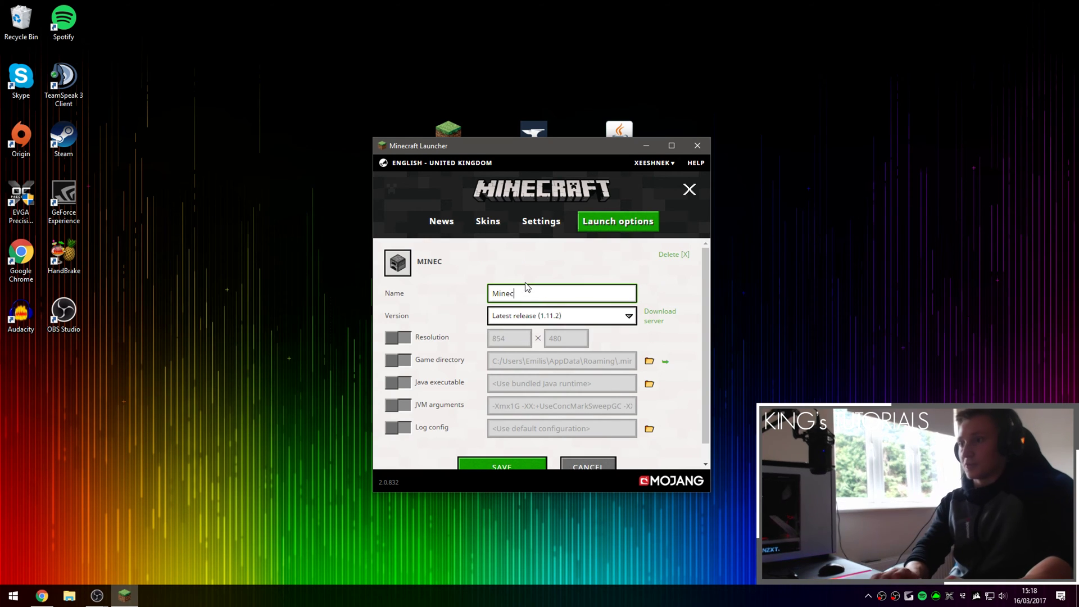
{"action": "type", "text": "raft 1.11.2"}
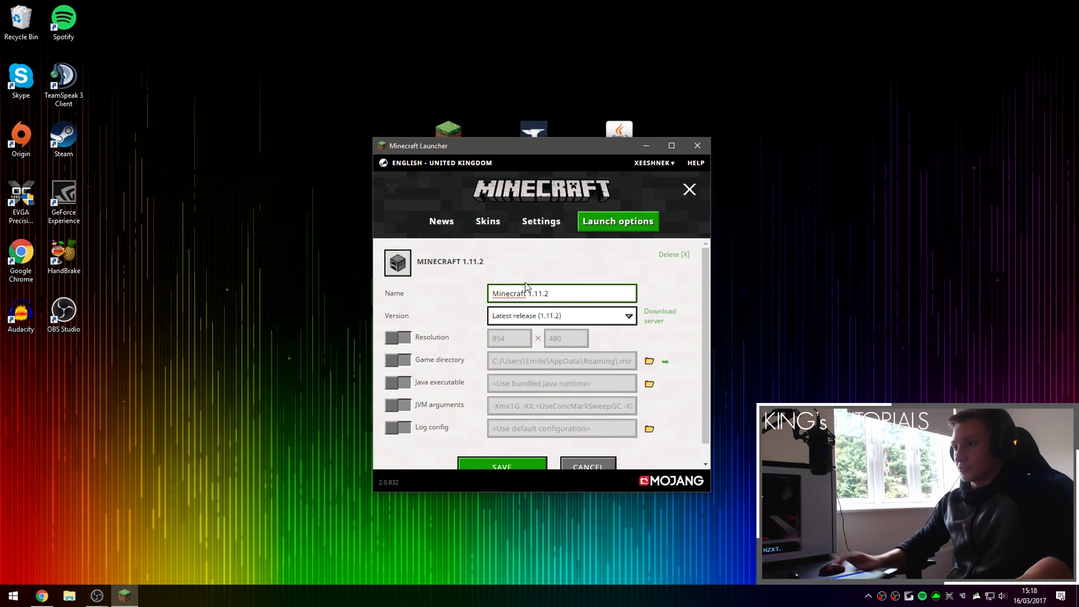
Set the new launch option's version to release 1.11.2 and save it.
{"action": "left_click", "coordinate": [599, 318]}
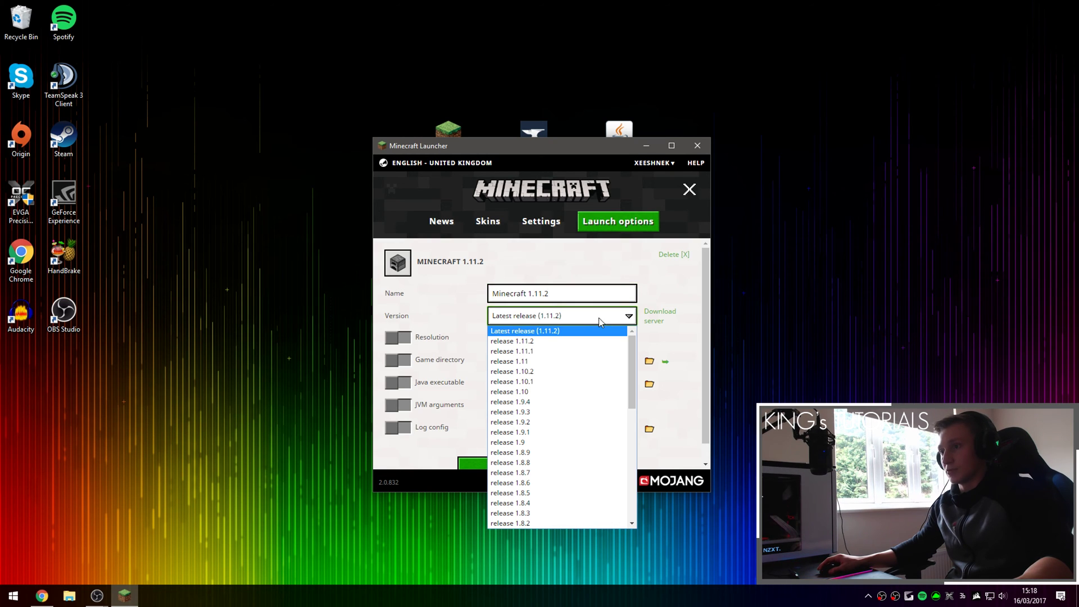
{"action": "left_click", "coordinate": [546, 342]}
{"action": "left_click", "coordinate": [523, 465]}
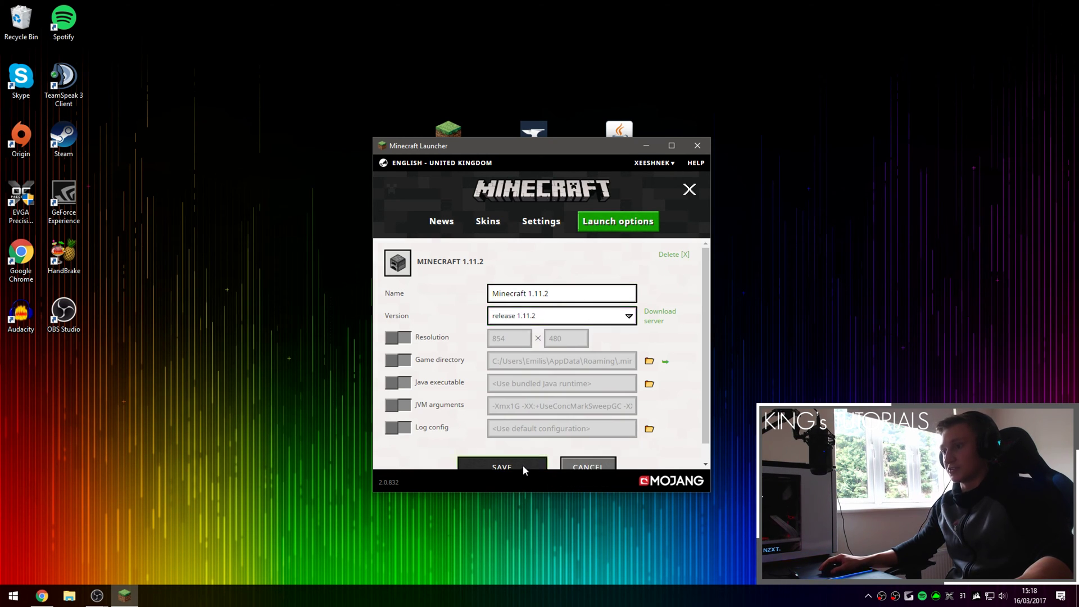
Run the game once with the Minecraft 1.11.2 launch option, and quit it from the title screen.
{"action": "left_click", "coordinate": [443, 223]}
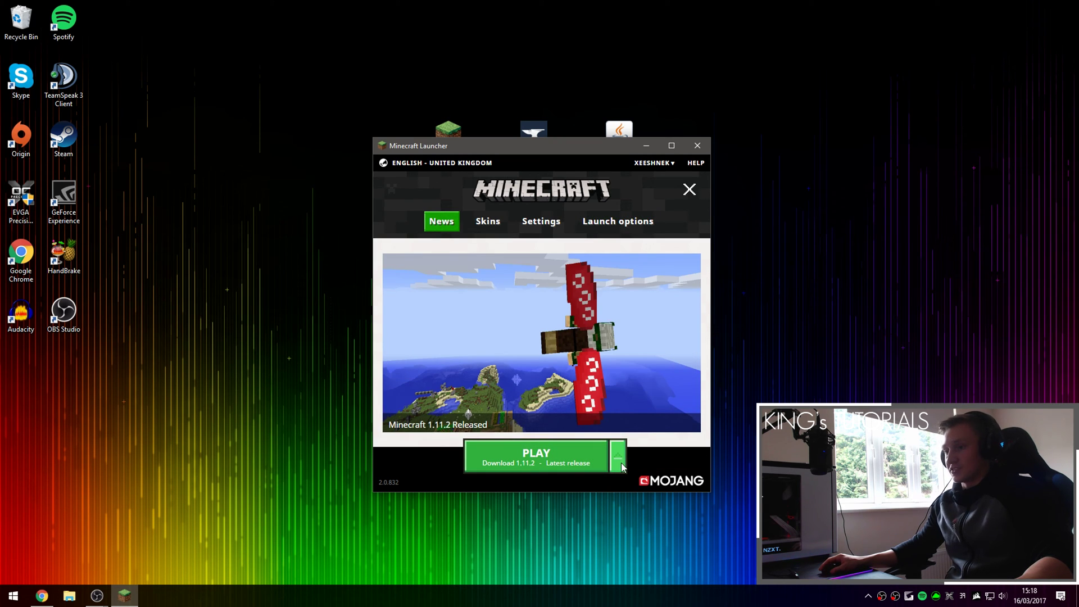
{"action": "left_click", "coordinate": [620, 465]}
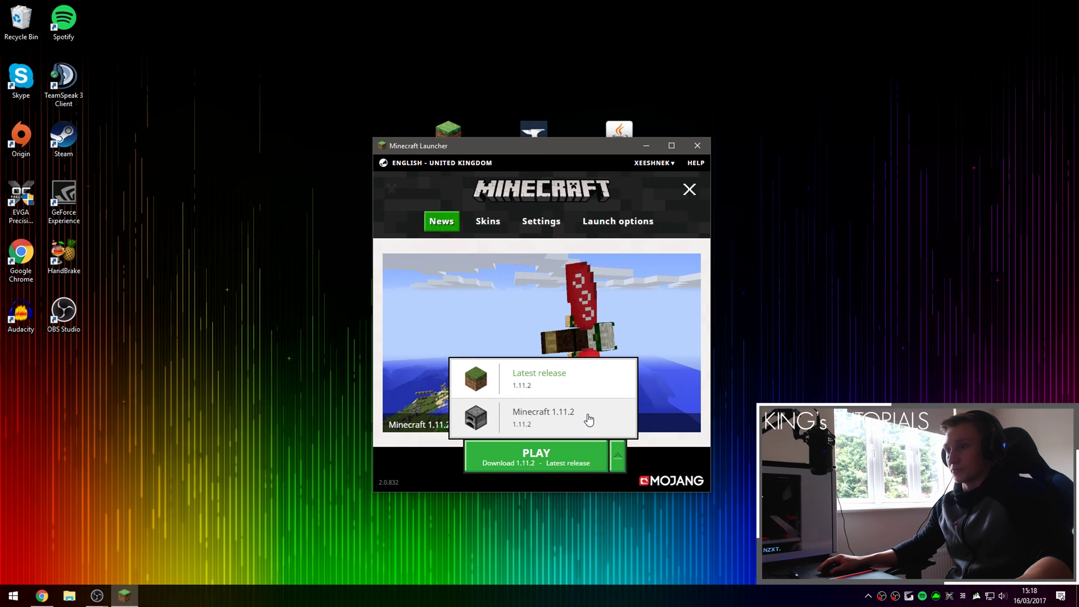
{"action": "left_click", "coordinate": [570, 420]}
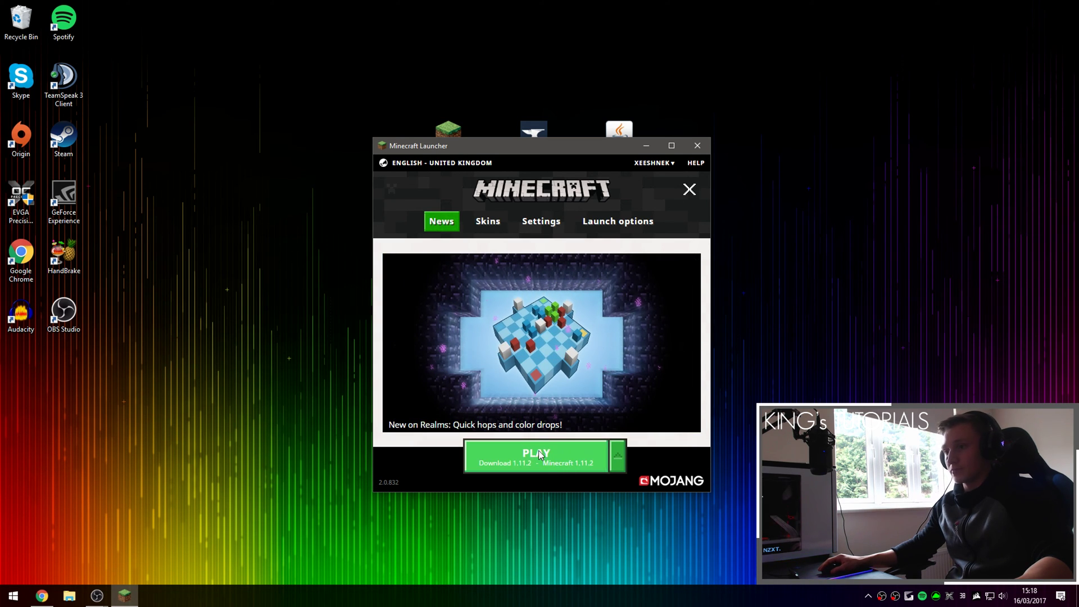
{"action": "left_click", "coordinate": [568, 452]}
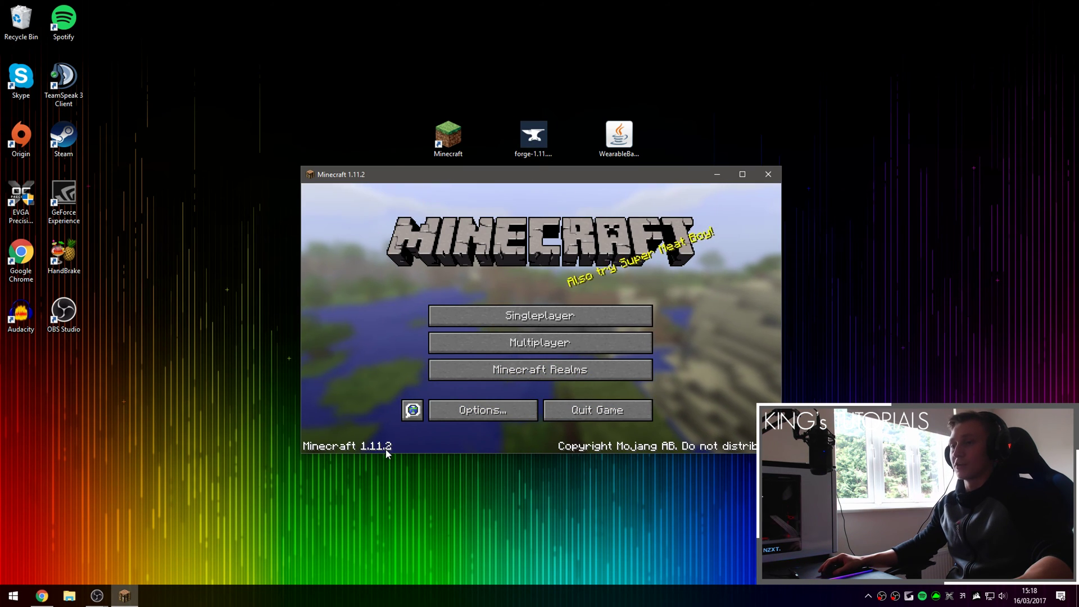
{"action": "left_click", "coordinate": [593, 413]}
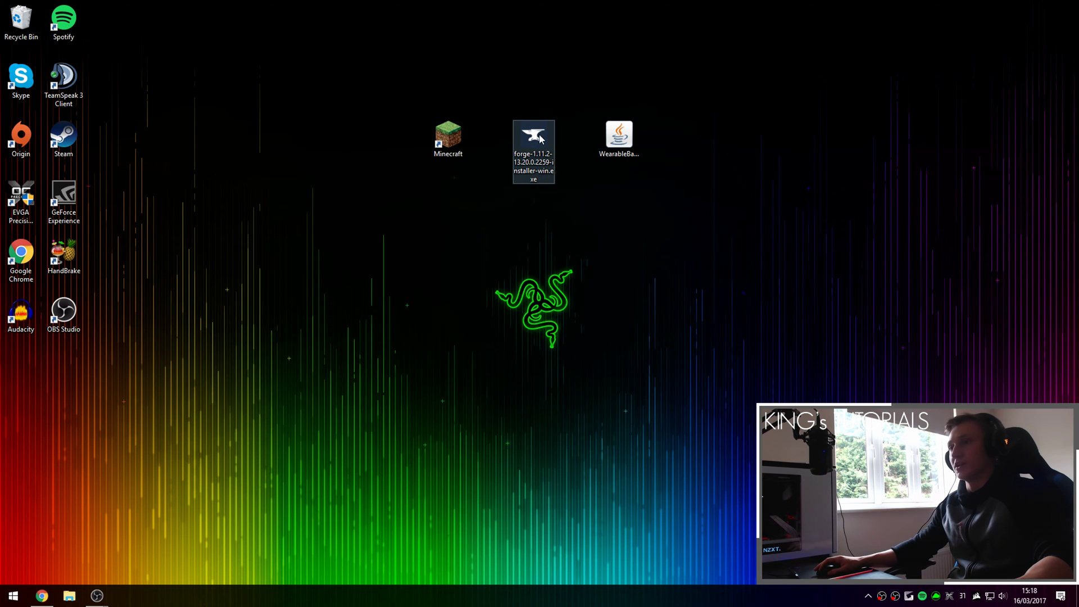
Run the Forge 1.11.2 installer from the desktop and install the client into the .minecraft folder.
{"action": "double_click", "coordinate": [541, 138]}
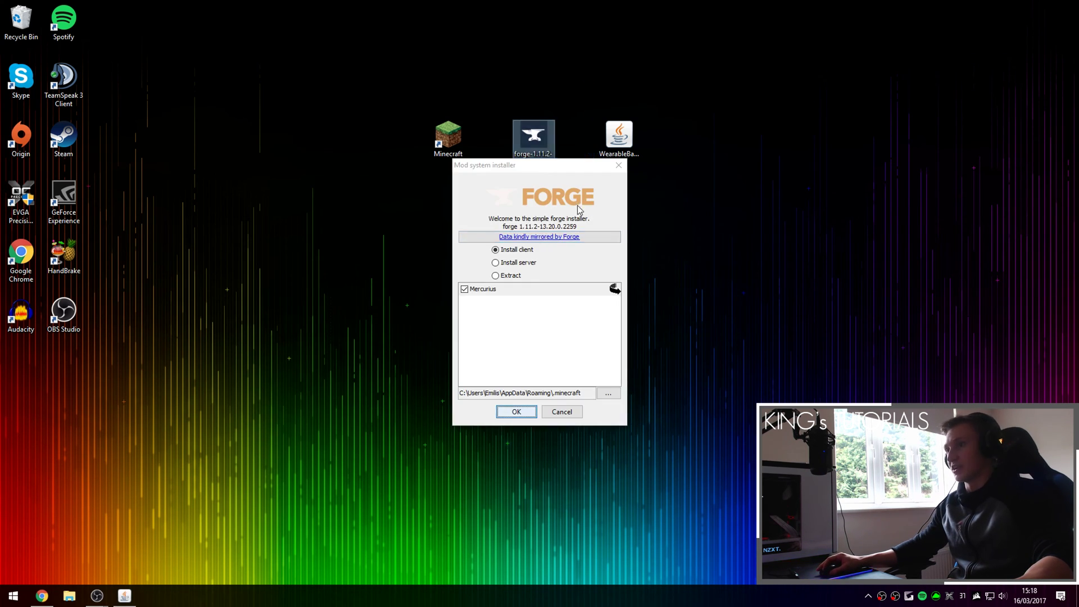
{"action": "left_click", "coordinate": [515, 249]}
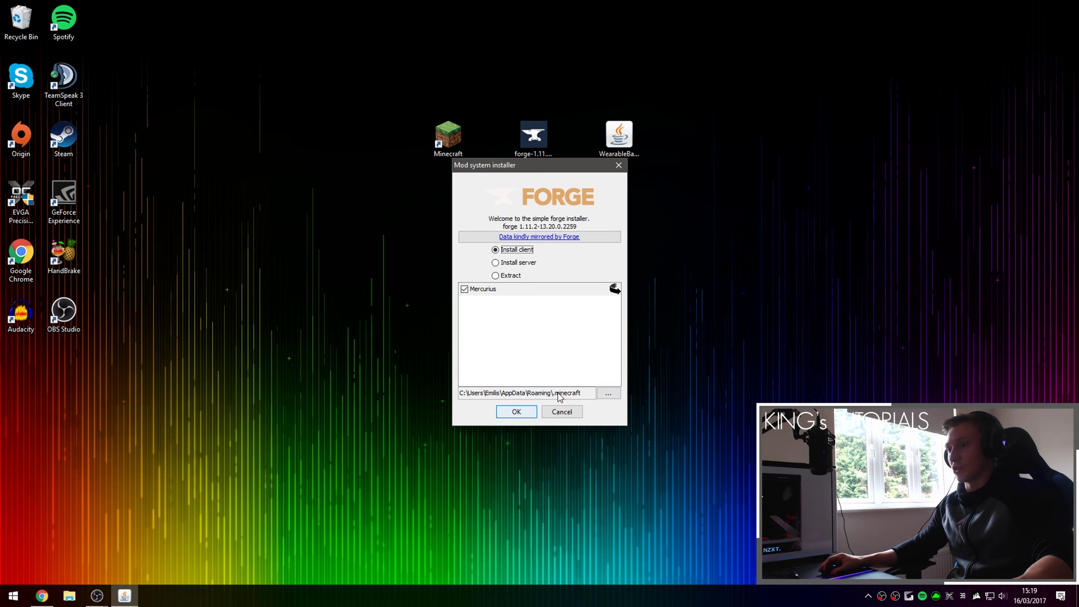
{"action": "left_click", "coordinate": [528, 418]}
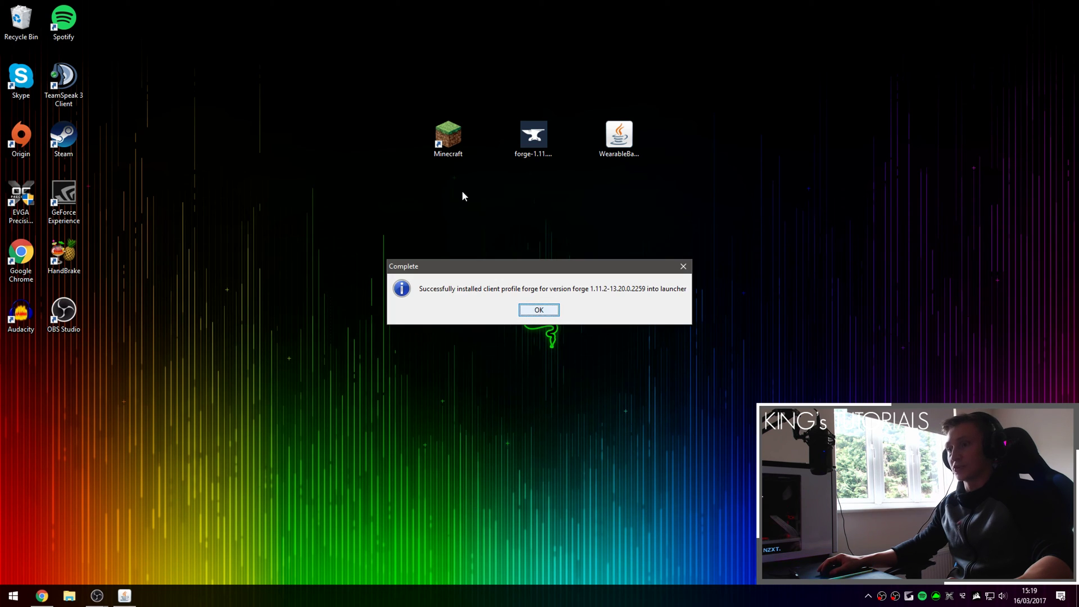
{"action": "left_click", "coordinate": [539, 311]}
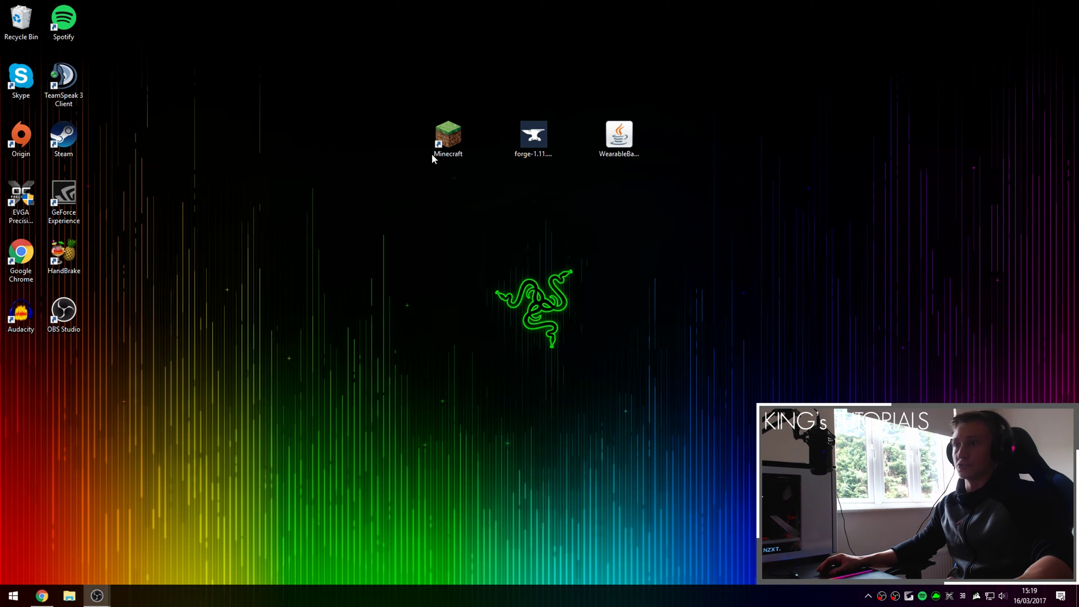
Open the Minecraft Launcher, set the forge launch option's version to release 1.11.2-forge1.11.2-13.20.0.2259, save it and return to the news page.
{"action": "double_click", "coordinate": [448, 138]}
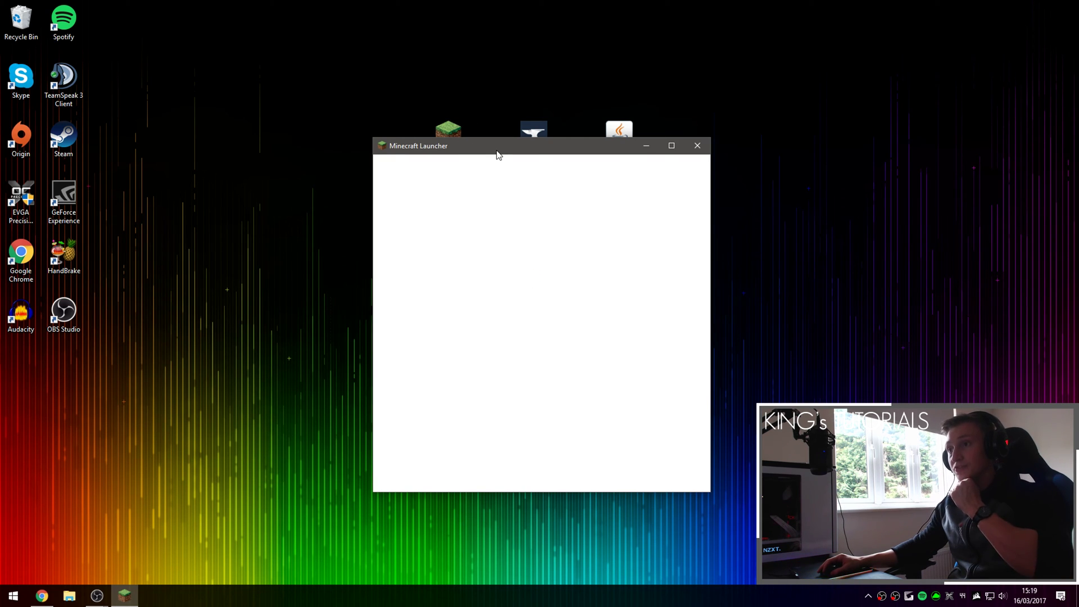
{"action": "left_click", "coordinate": [617, 222]}
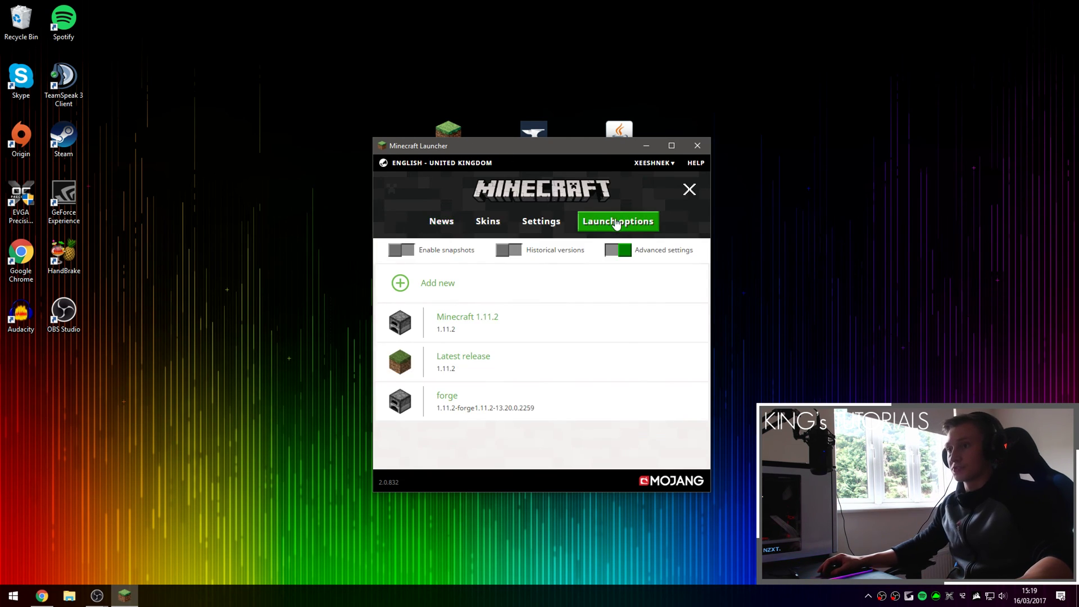
{"action": "left_click", "coordinate": [473, 408]}
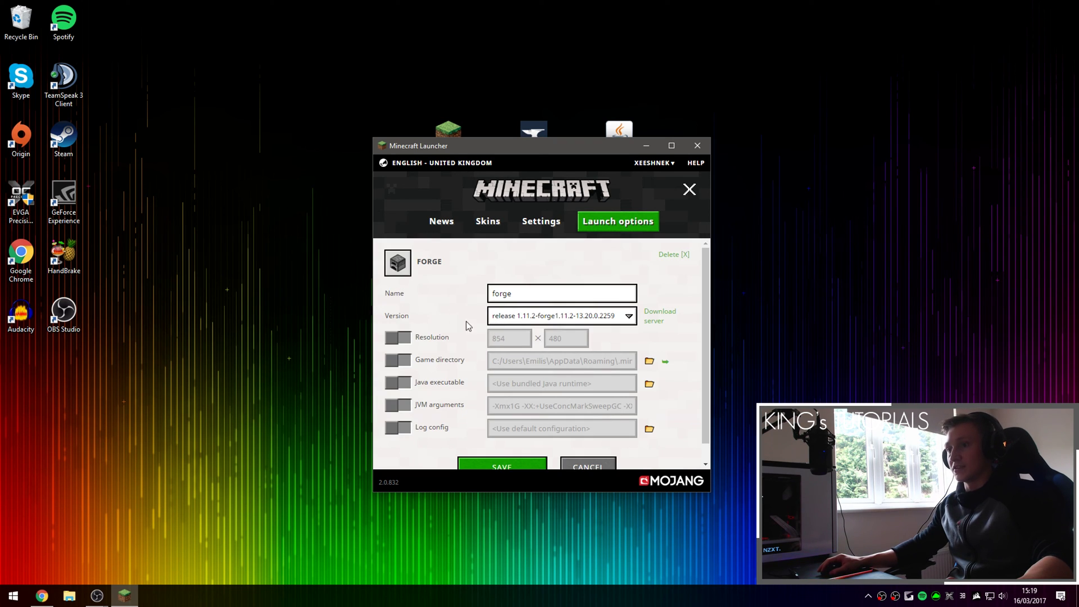
{"action": "left_click", "coordinate": [527, 324]}
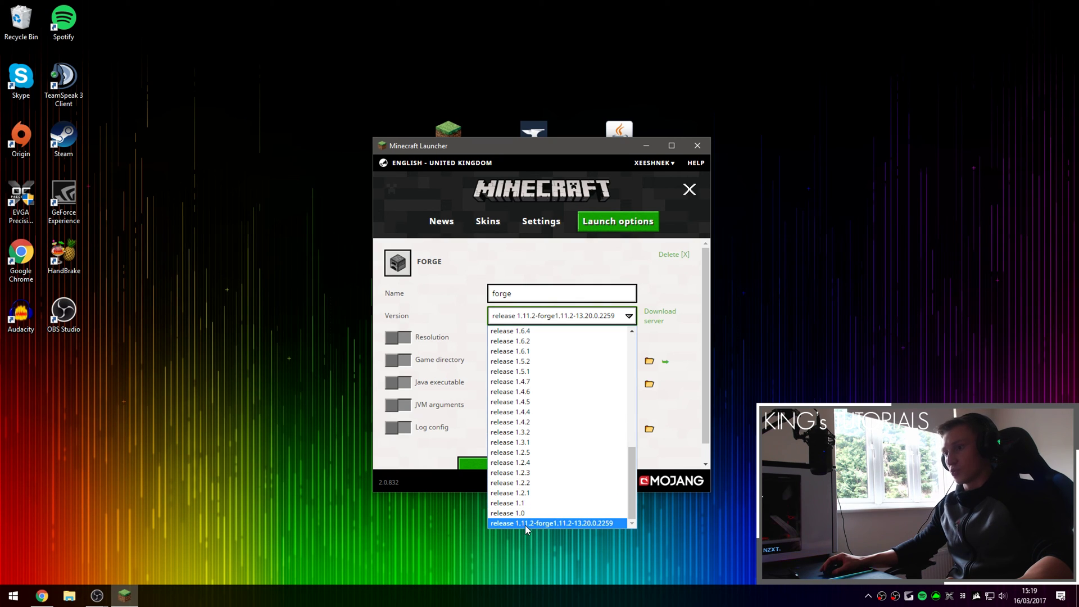
{"action": "scroll", "coordinate": [550, 453], "scroll_direction": "up", "scroll_amount": 10}
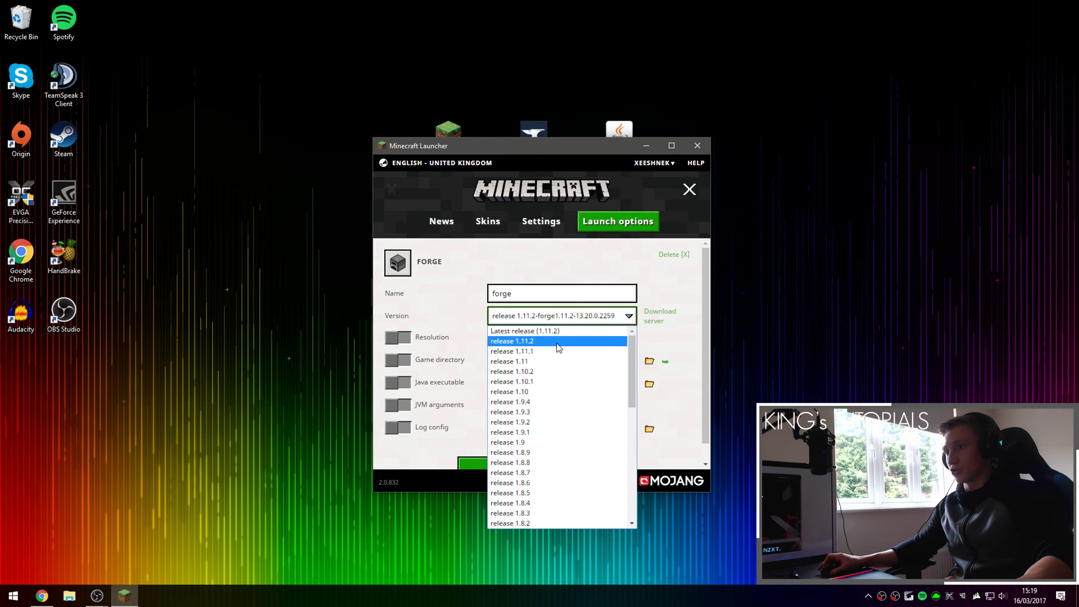
{"action": "scroll", "coordinate": [558, 347], "scroll_direction": "down", "scroll_amount": 10}
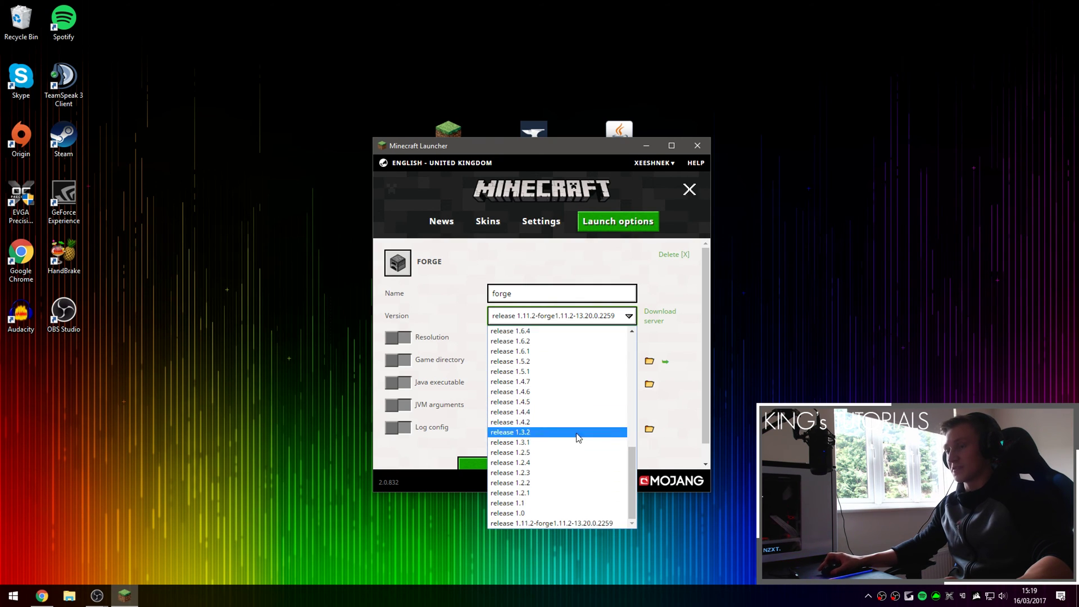
{"action": "left_click", "coordinate": [551, 523]}
{"action": "left_click", "coordinate": [524, 462]}
{"action": "left_click", "coordinate": [442, 222]}
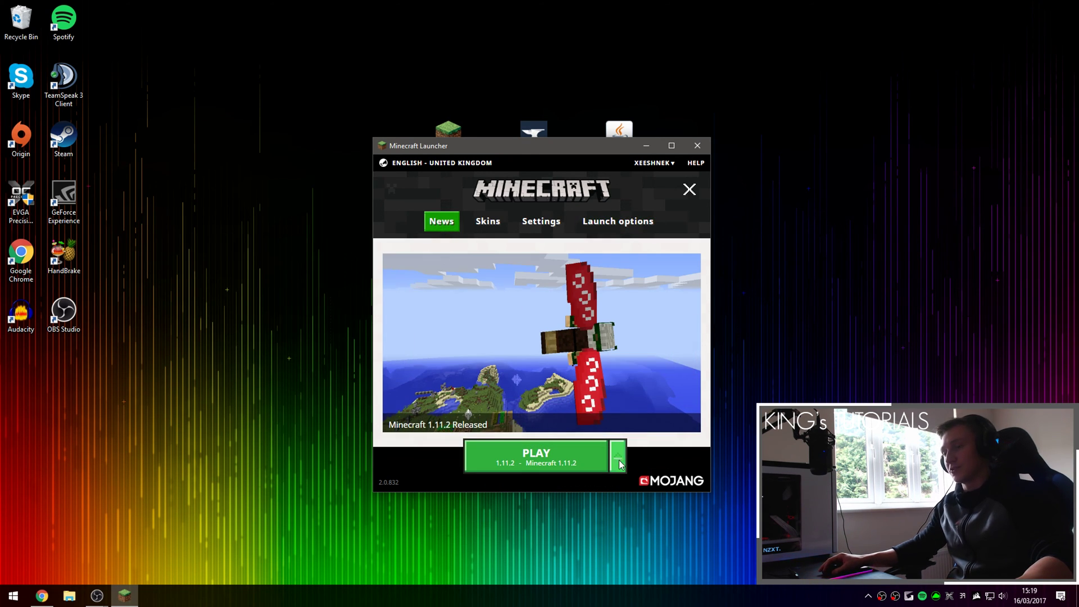
Choose the forge launch option, version 1.11.2-forge1.11.2-13.20.0.2259, and start the game with it.
{"action": "left_click", "coordinate": [618, 457]}
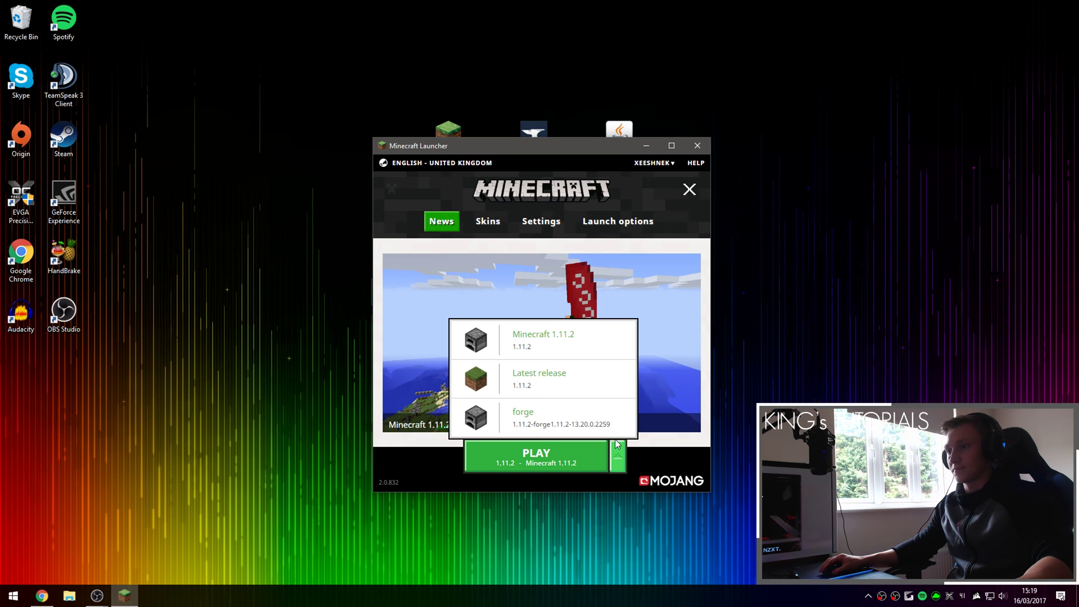
{"action": "left_click", "coordinate": [535, 419]}
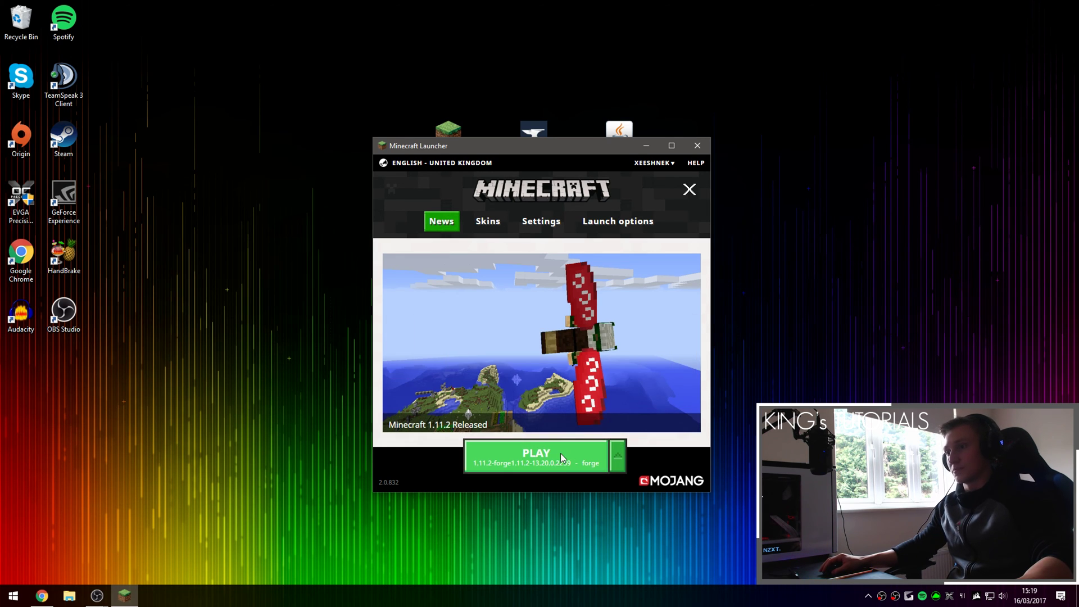
{"action": "left_click", "coordinate": [561, 454]}
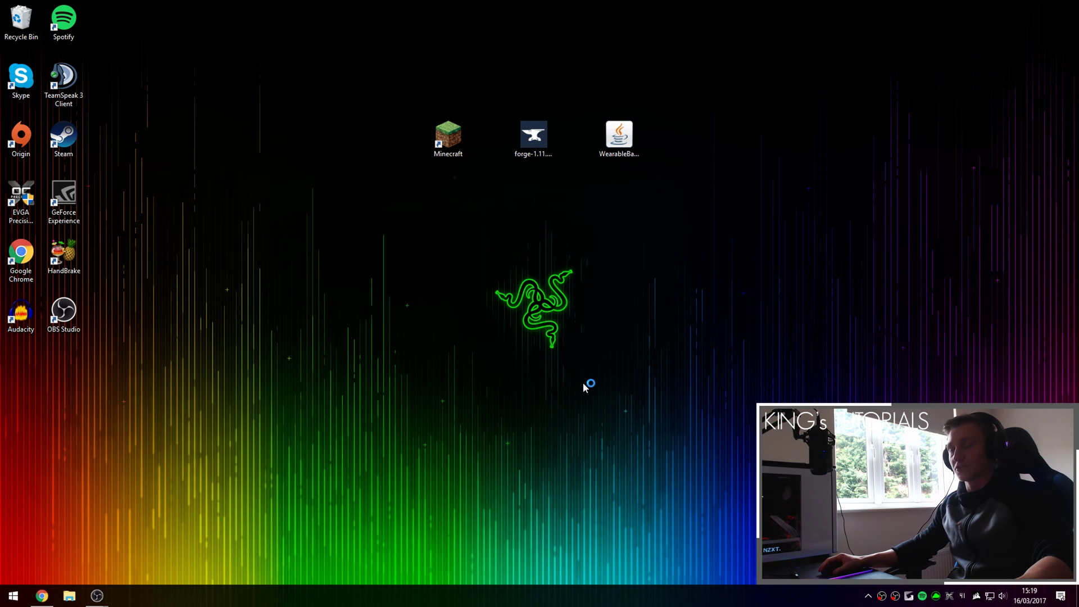
{"action": "left_click_drag", "start_coordinate": [461, 199], "coordinate": [635, 380]}
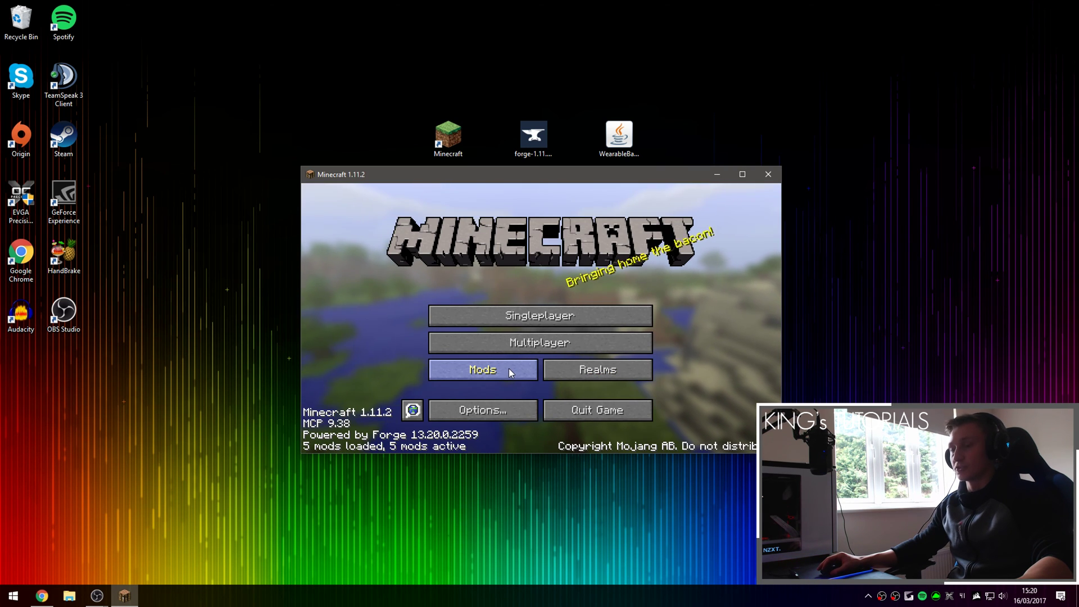
Examine the entries in the game's mod list, including mercurius_updater and Minecraft Coder Pack, and return to the title screen.
{"action": "left_click", "coordinate": [508, 369]}
{"action": "scroll", "coordinate": [409, 293], "scroll_direction": "down", "scroll_amount": 2}
{"action": "left_click", "coordinate": [394, 334]}
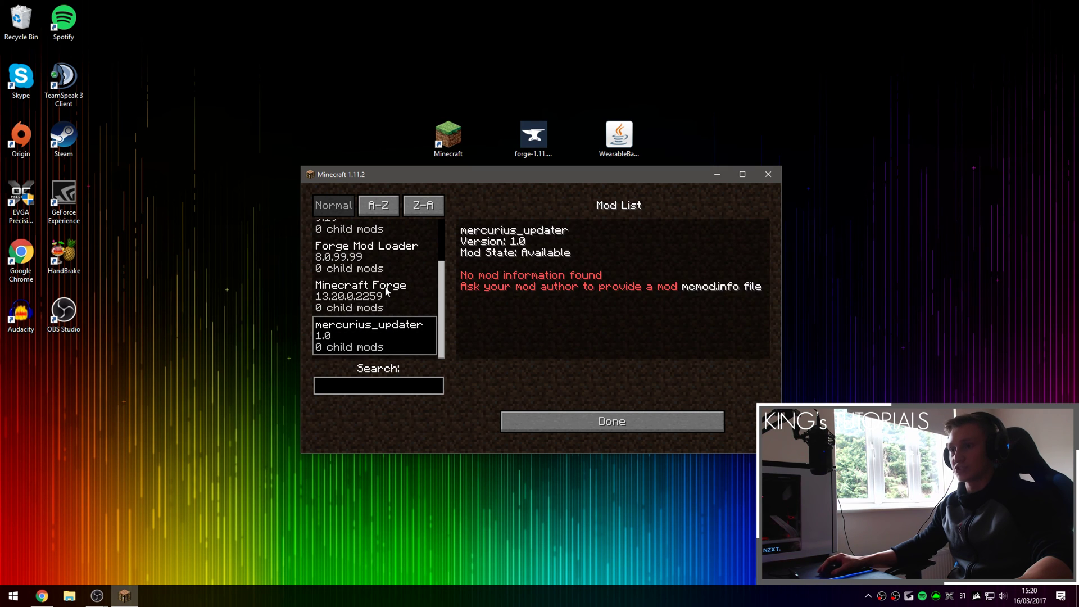
{"action": "left_click", "coordinate": [375, 250]}
{"action": "left_click", "coordinate": [370, 254]}
{"action": "left_click", "coordinate": [332, 299]}
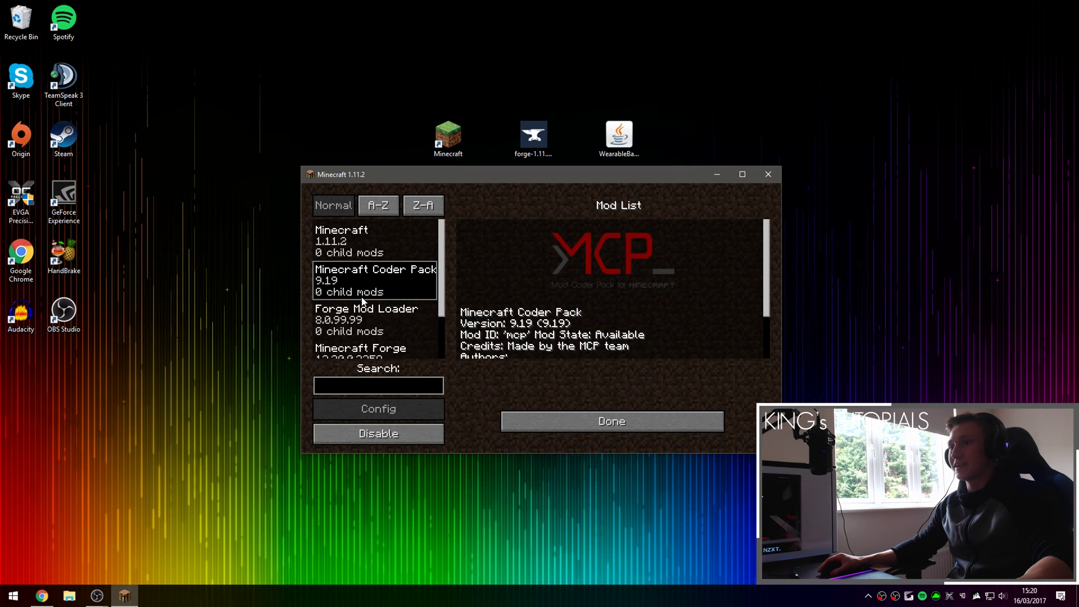
{"action": "scroll", "coordinate": [371, 304], "scroll_direction": "down", "scroll_amount": 2}
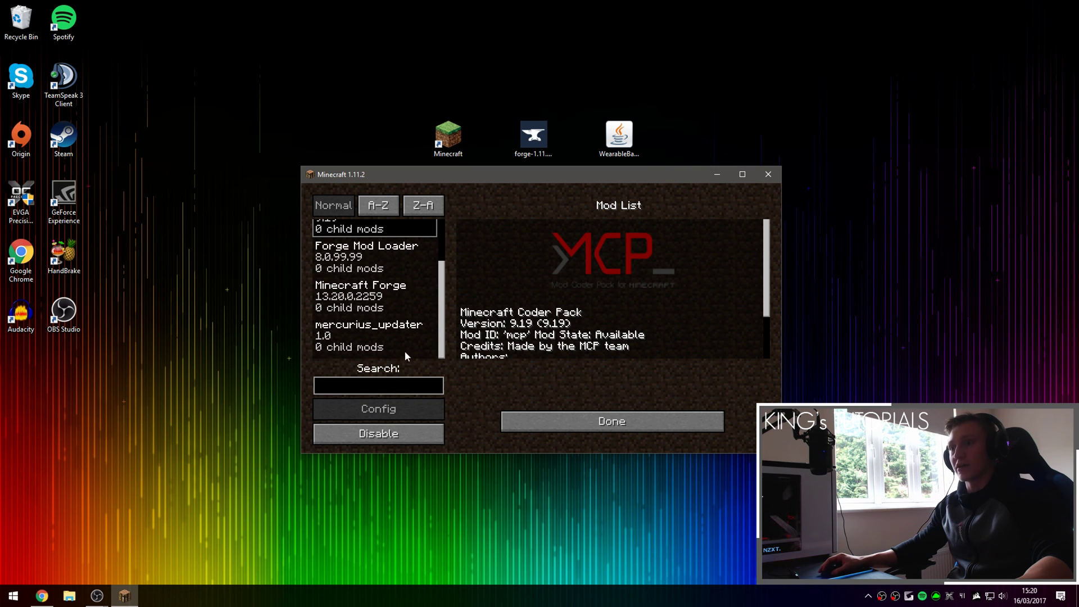
{"action": "left_click", "coordinate": [561, 423]}
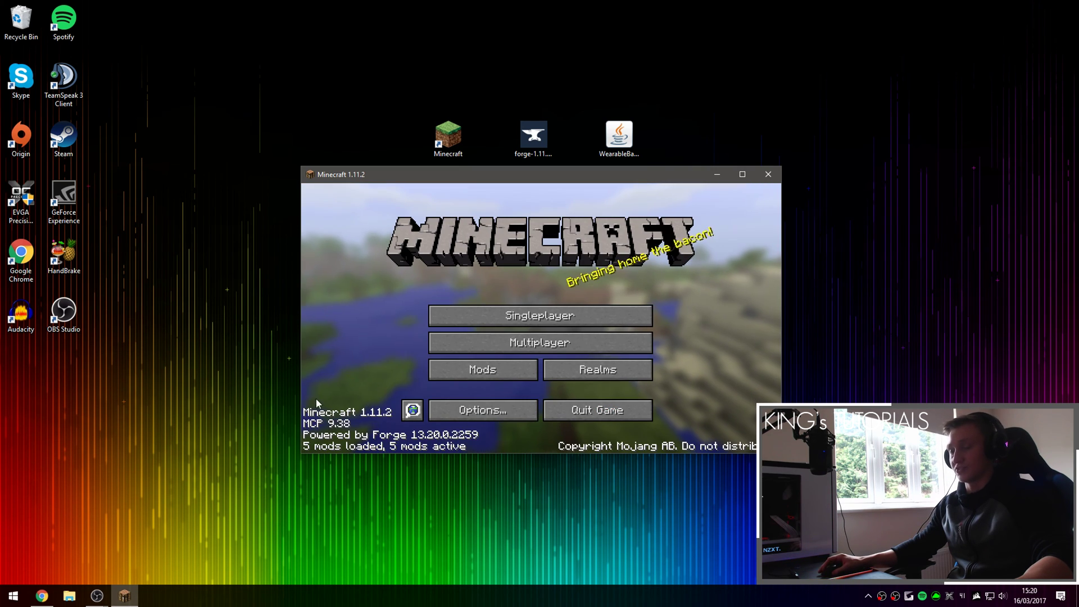
Quit the game from the title screen and return to the desktop.
{"action": "left_click", "coordinate": [597, 414]}
{"action": "left_click_drag", "start_coordinate": [574, 104], "coordinate": [702, 223]}
{"action": "left_click", "coordinate": [687, 202]}
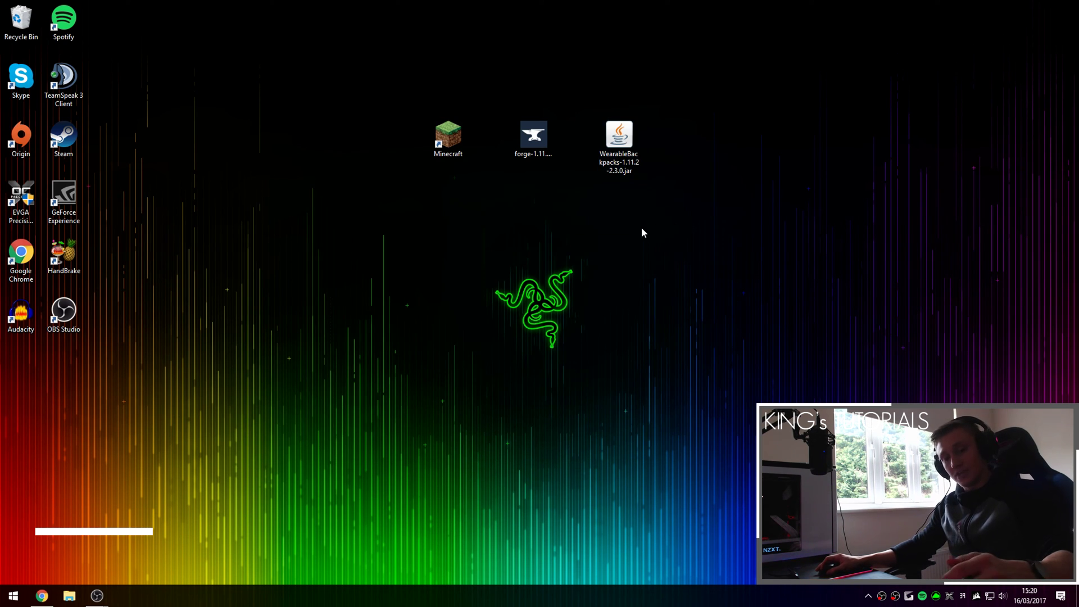
Open the Minecraft data folder by running the path %appdata%/.minecraft.
{"action": "key", "text": "super+r"}
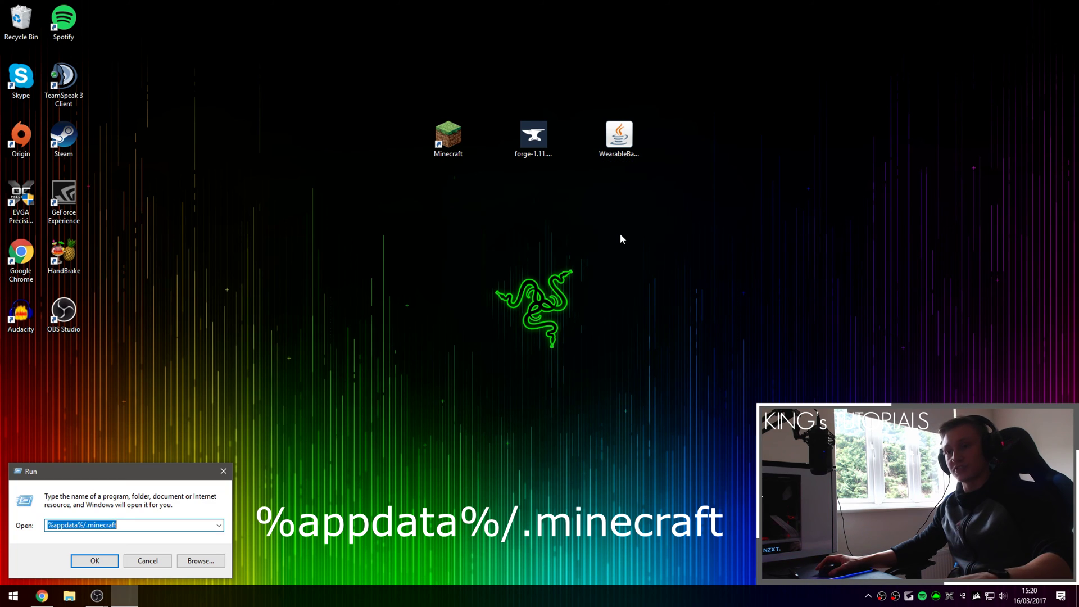
{"action": "left_click", "coordinate": [158, 525]}
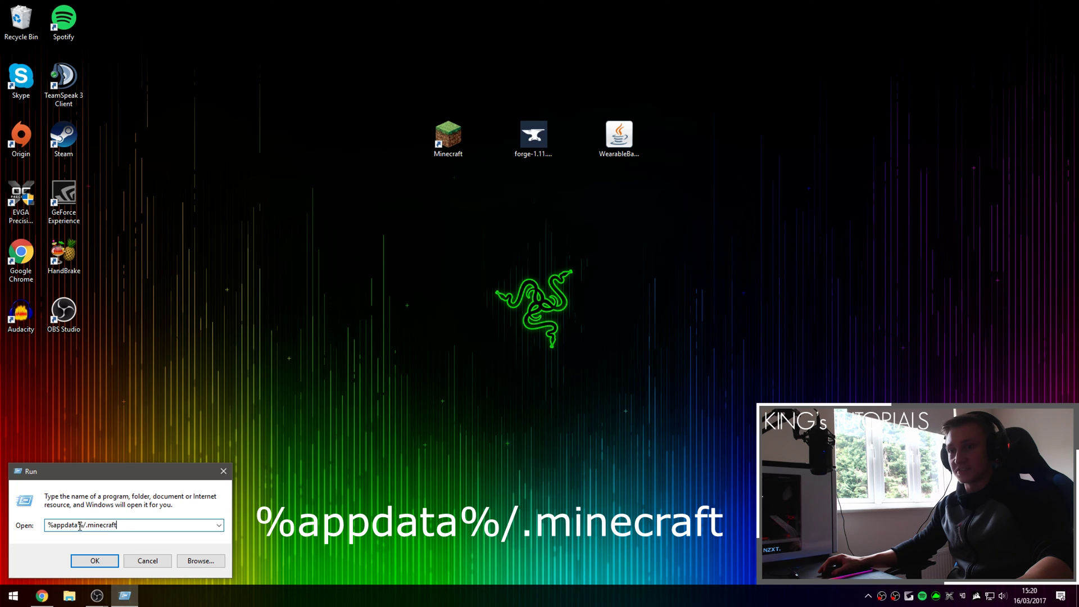
{"action": "left_click_drag", "start_coordinate": [152, 524], "coordinate": [16, 523]}
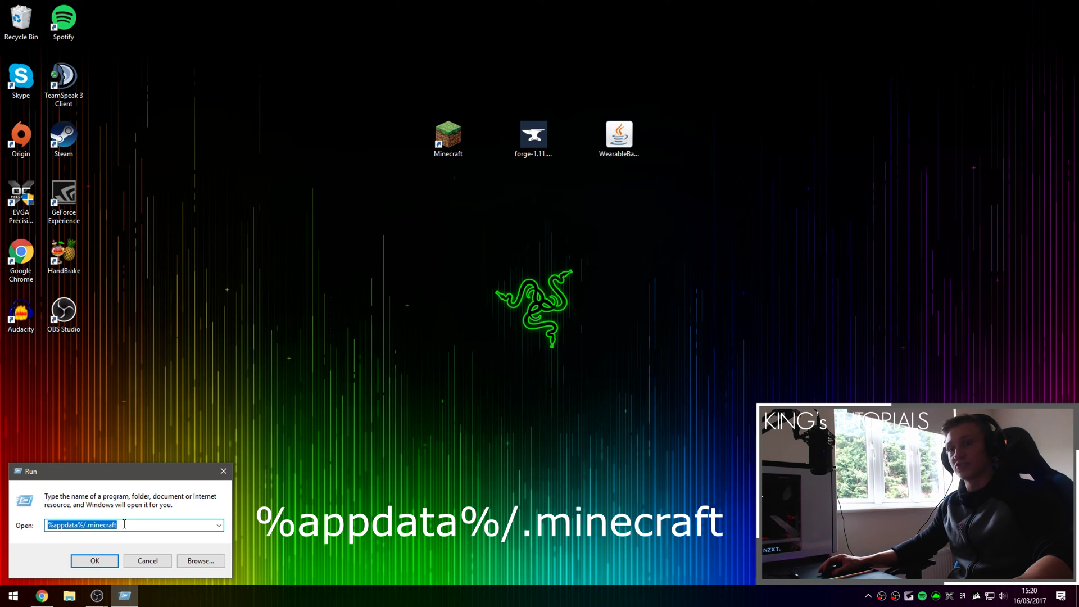
{"action": "left_click", "coordinate": [147, 523]}
{"action": "left_click_drag", "start_coordinate": [147, 528], "coordinate": [52, 531]}
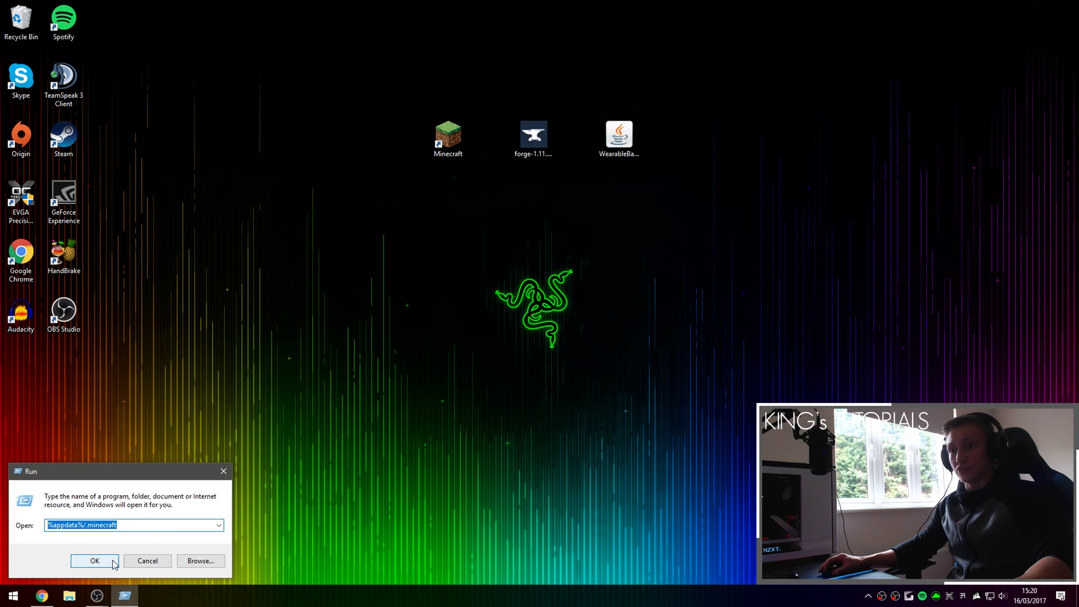
{"action": "left_click", "coordinate": [130, 526]}
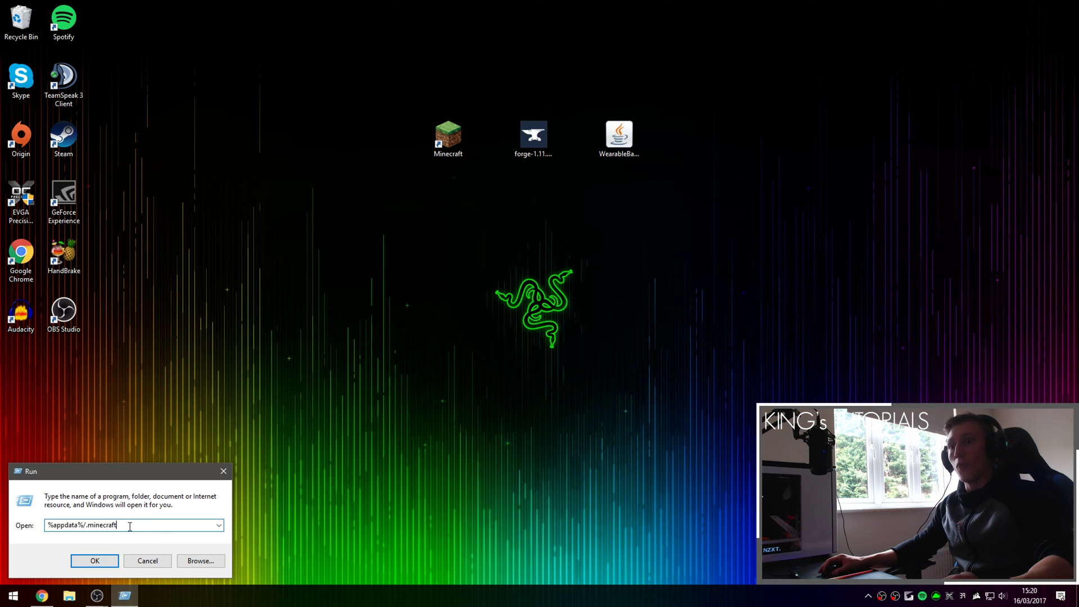
{"action": "left_click", "coordinate": [114, 561]}
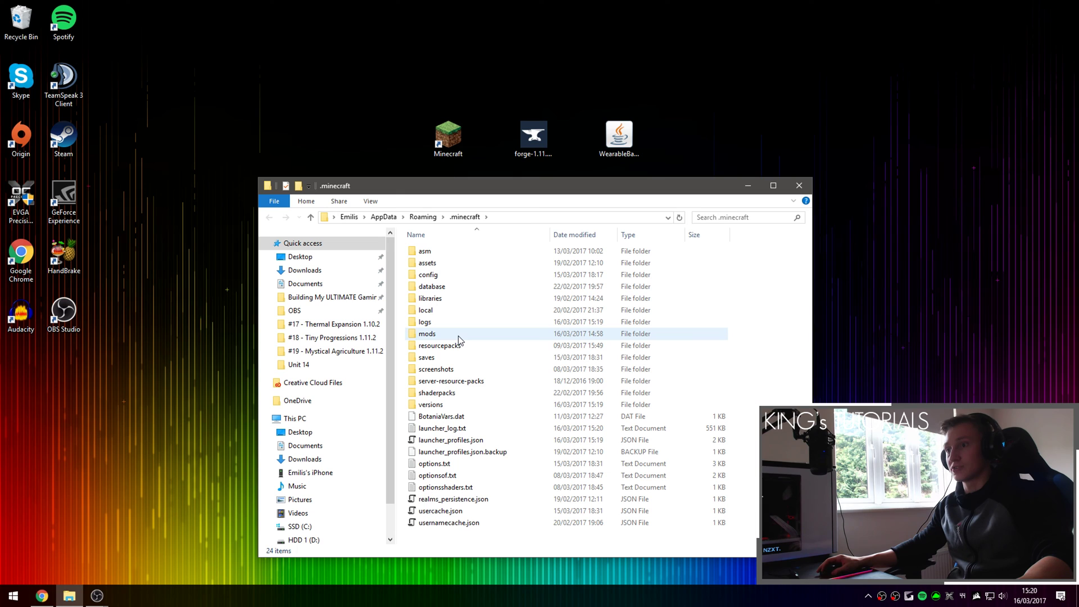
Move WearableBackpacks-1.11.2-2.3.0.jar from the desktop into the mods folder and close the folder window.
{"action": "double_click", "coordinate": [427, 334]}
{"action": "left_click", "coordinate": [618, 138]}
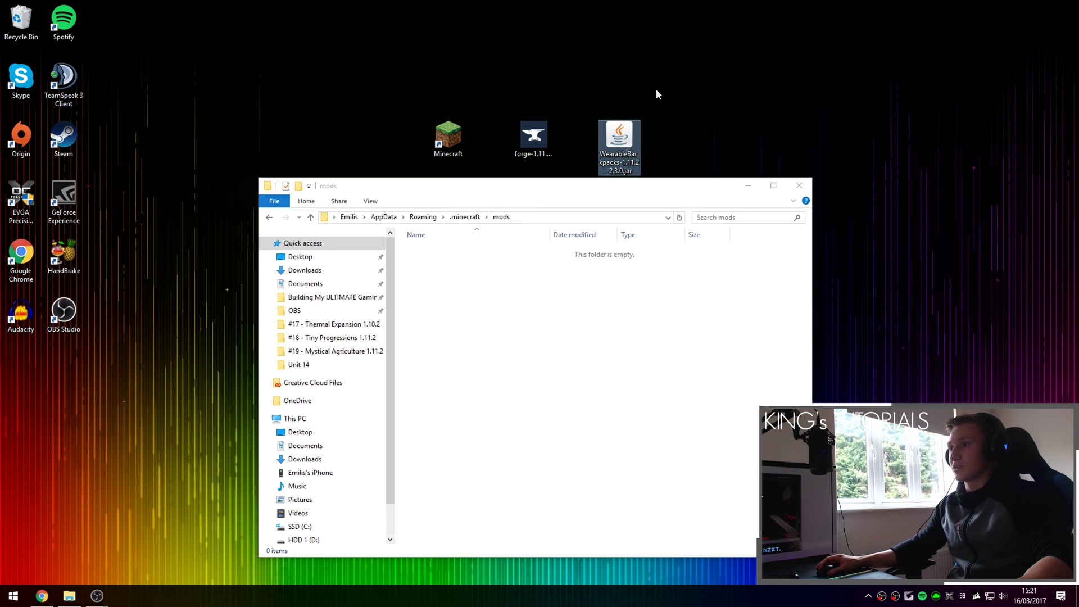
{"action": "left_click_drag", "start_coordinate": [656, 90], "coordinate": [554, 177]}
{"action": "left_click_drag", "start_coordinate": [618, 138], "coordinate": [498, 309]}
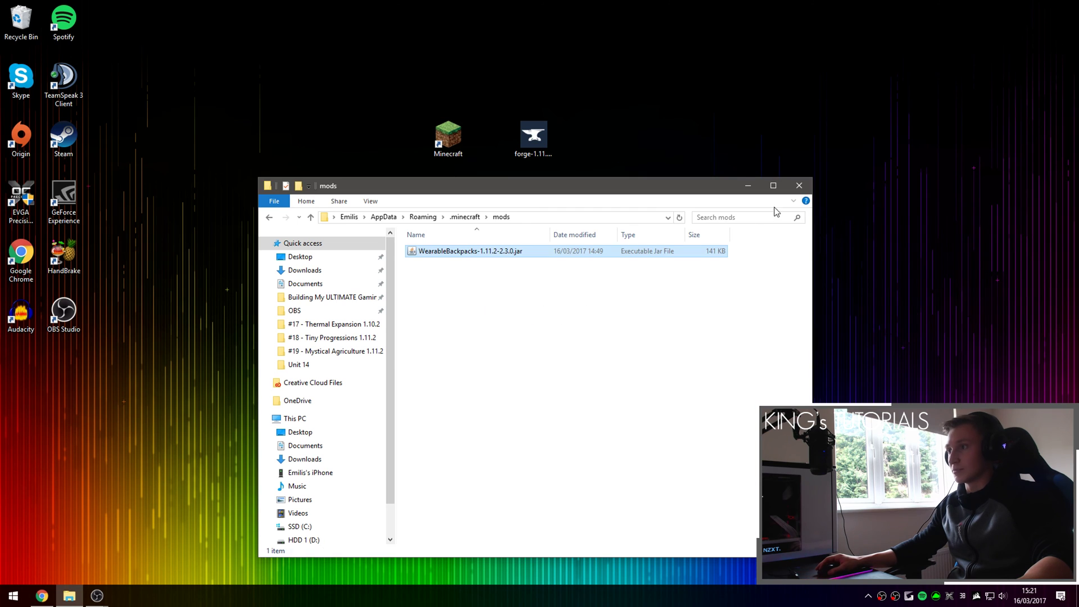
{"action": "left_click", "coordinate": [799, 186]}
Open the Minecraft Launcher from the desktop and start the game with the forge launch option.
{"action": "double_click", "coordinate": [452, 133]}
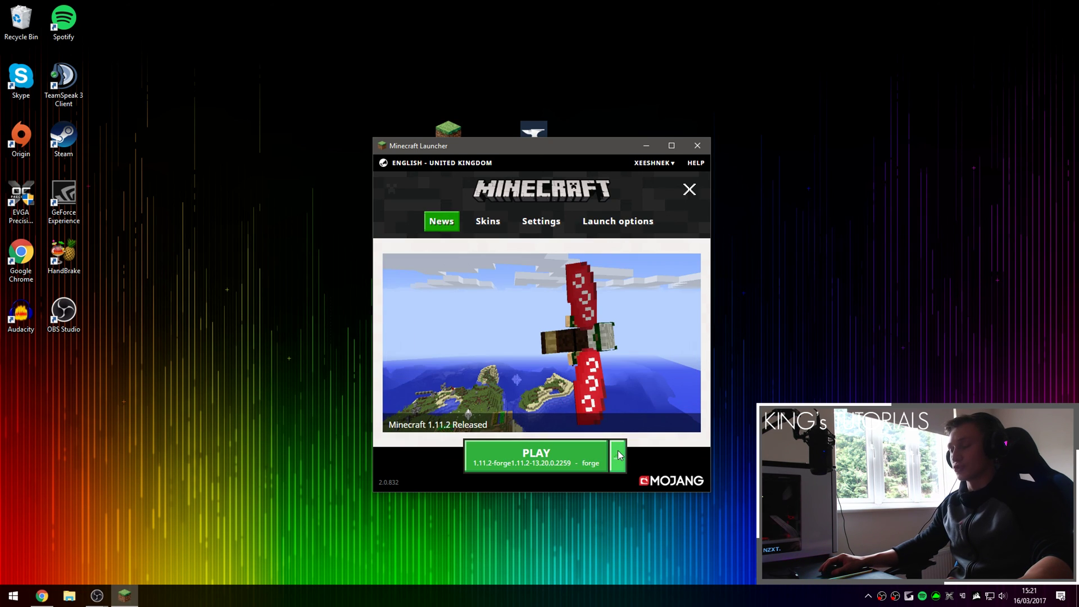
{"action": "left_click", "coordinate": [618, 457]}
{"action": "left_click", "coordinate": [554, 347]}
{"action": "left_click", "coordinate": [565, 460]}
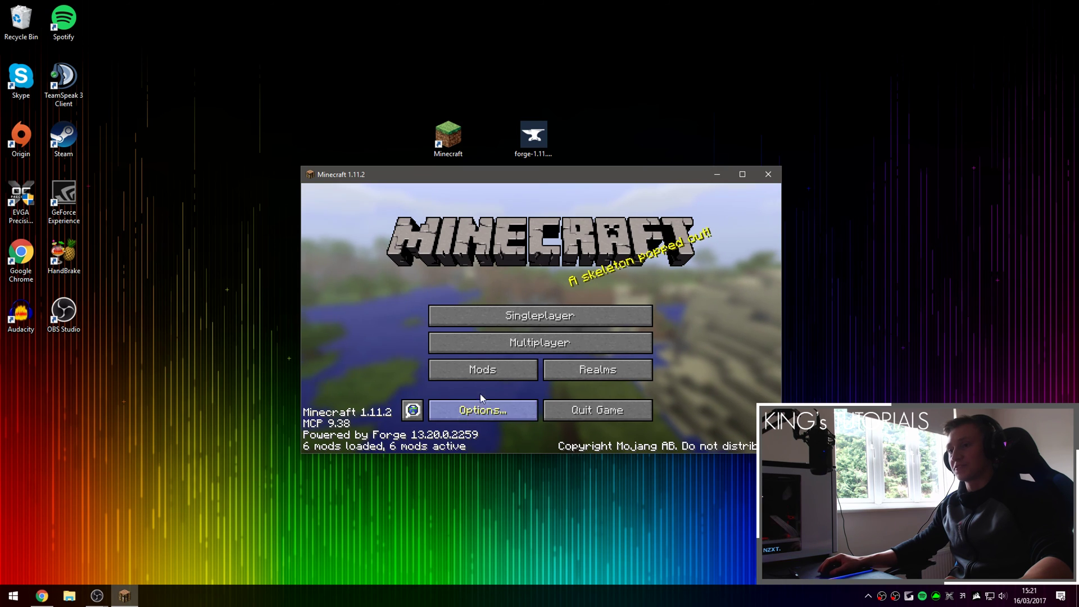
Check the Wearable Backpacks entry in the game's mod list and return to the title screen.
{"action": "left_click", "coordinate": [481, 371]}
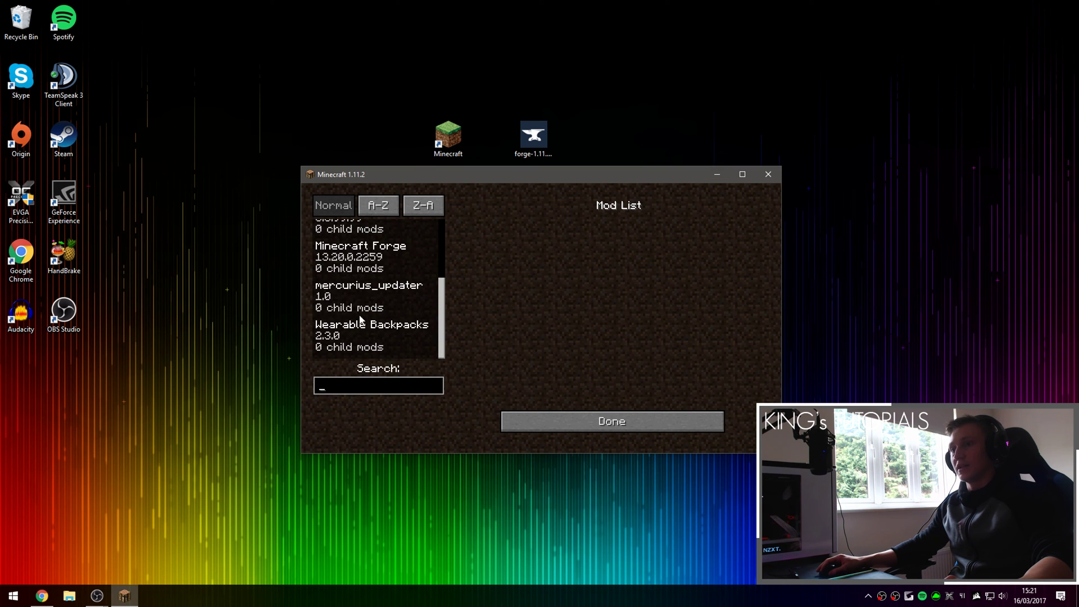
{"action": "left_click", "coordinate": [396, 343]}
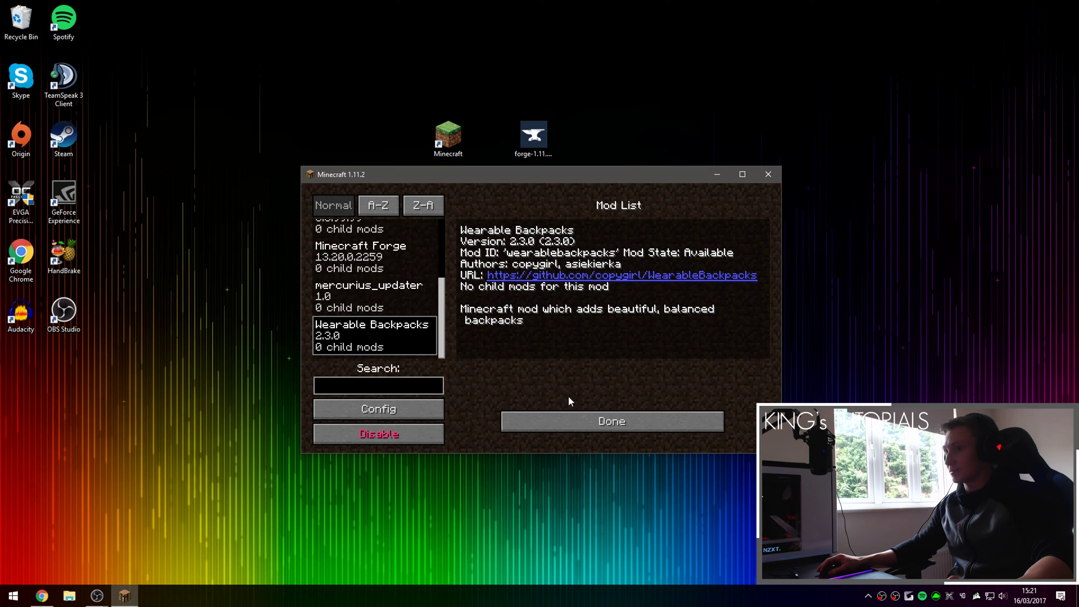
{"action": "left_click", "coordinate": [576, 421]}
Create a new singleplayer world in Creative mode and maximize the game window.
{"action": "left_click", "coordinate": [579, 314]}
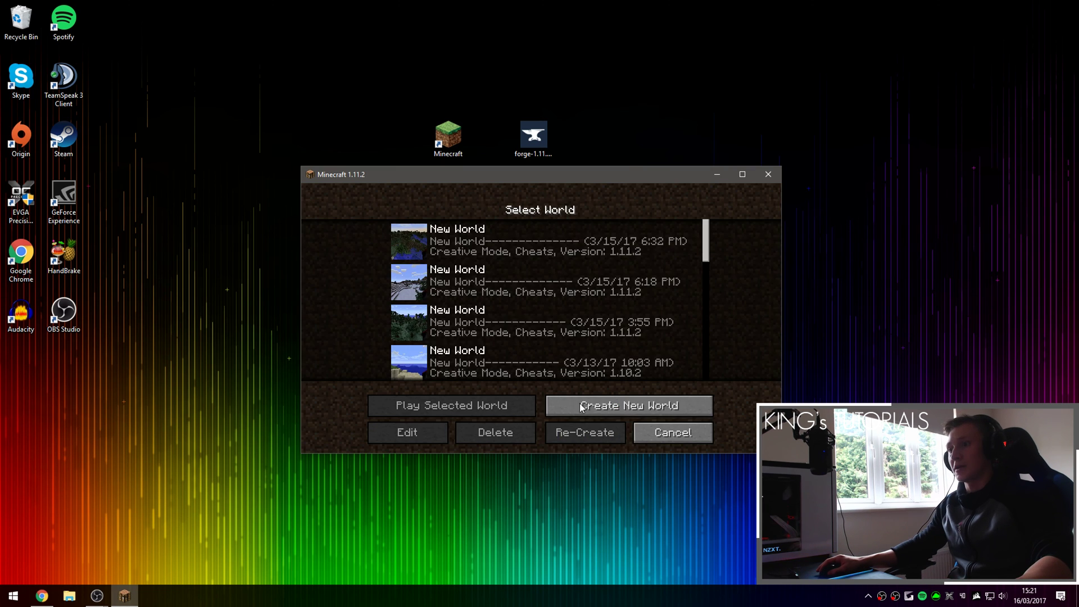
{"action": "left_click", "coordinate": [581, 402]}
{"action": "left_click", "coordinate": [539, 321]}
{"action": "left_click", "coordinate": [539, 322]}
{"action": "left_click", "coordinate": [492, 430]}
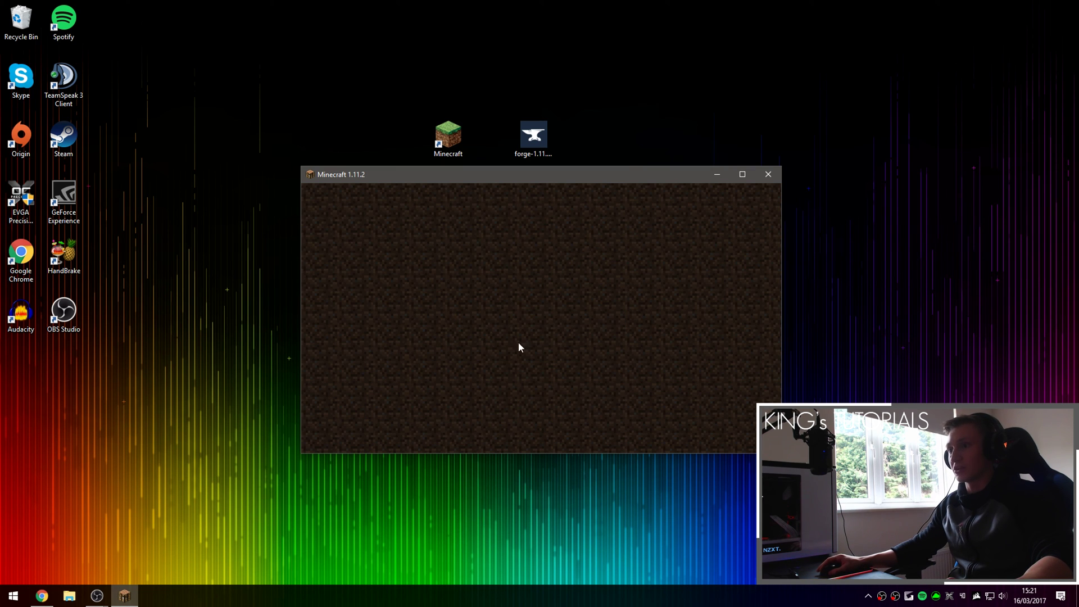
{"action": "double_click", "coordinate": [552, 175]}
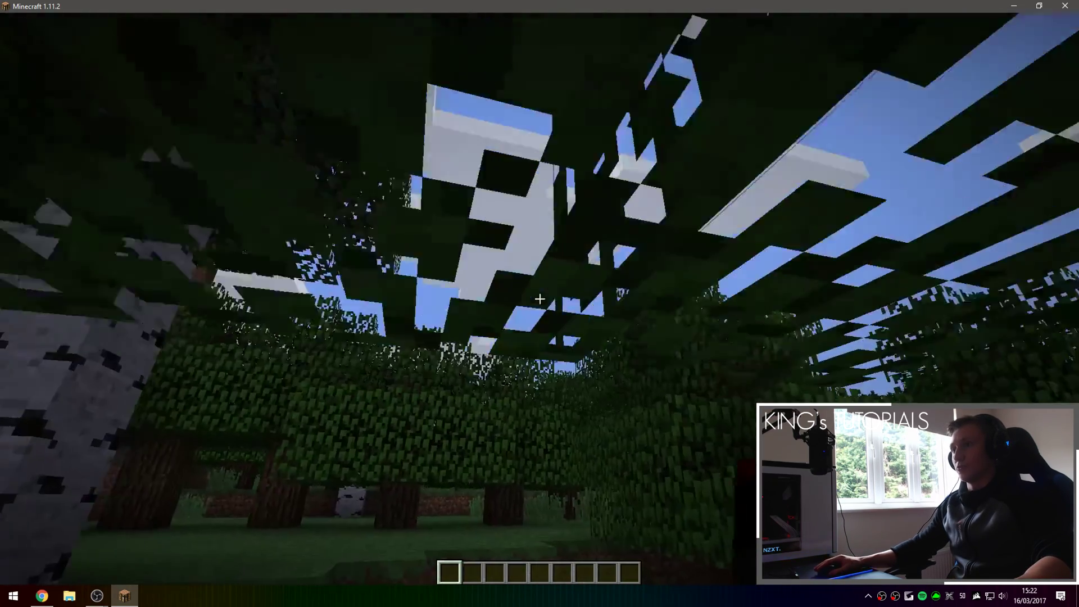
Find the Backpack among the Tools in the creative inventory, place it in the first hotbar slot and view its extra info.
{"action": "key", "text": "e"}
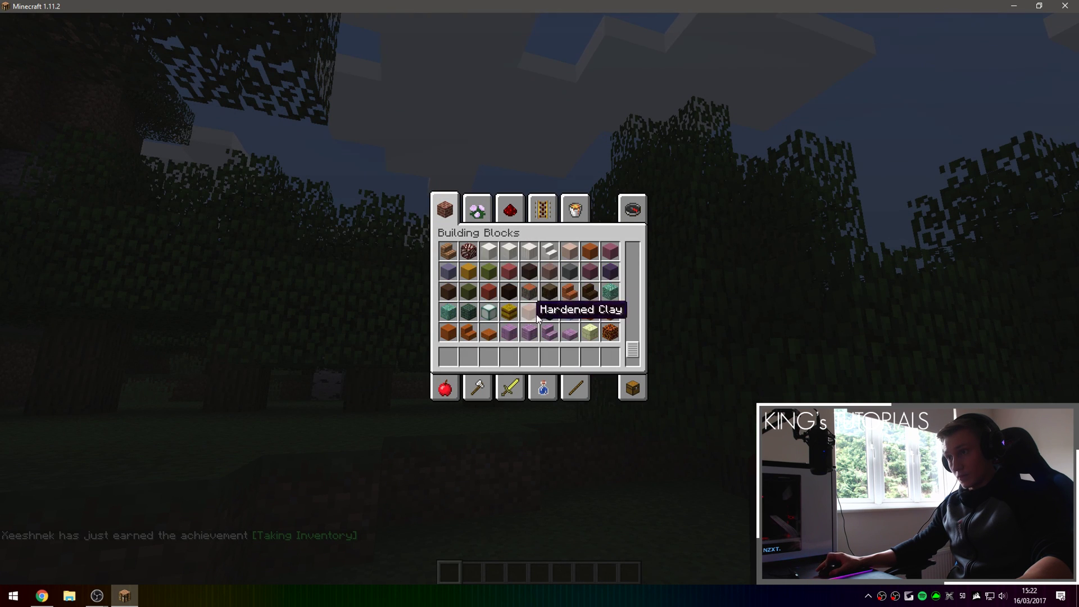
{"action": "left_click", "coordinate": [497, 388]}
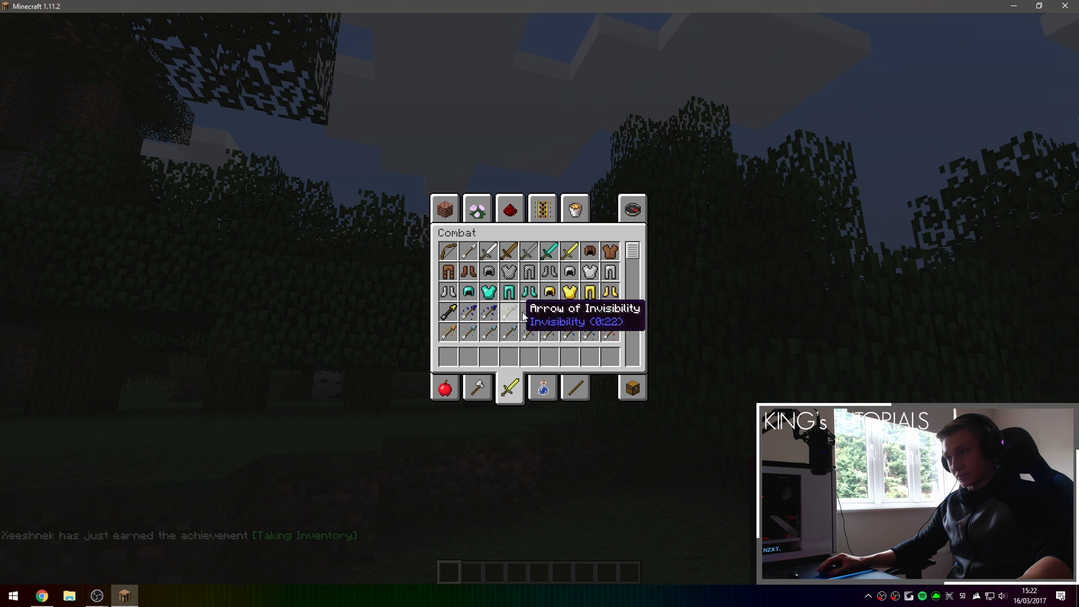
{"action": "scroll", "coordinate": [506, 304], "scroll_direction": "down", "scroll_amount": 5}
{"action": "left_click", "coordinate": [476, 389]}
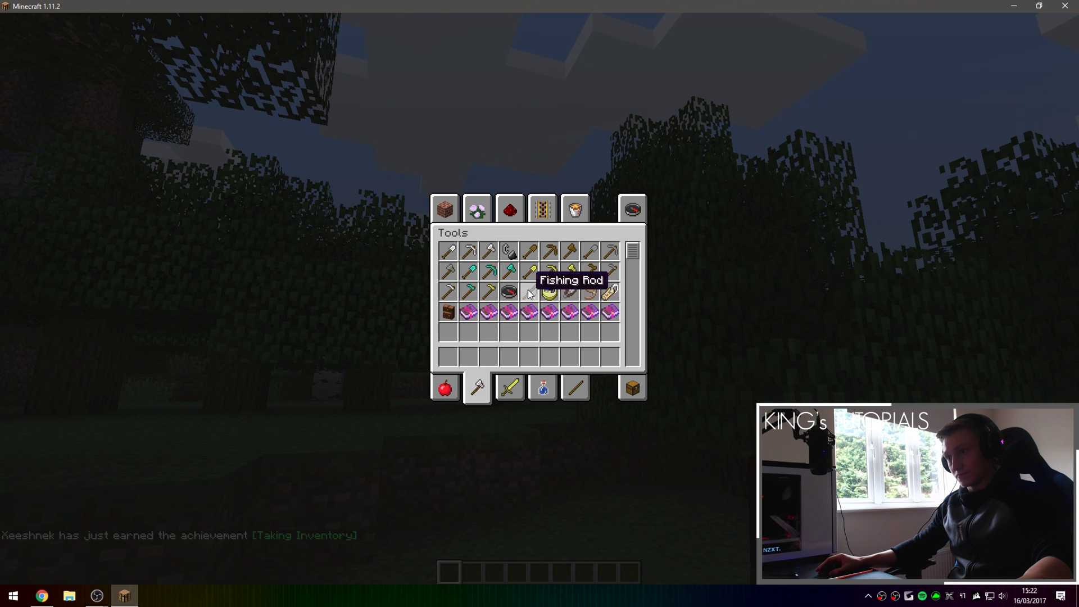
{"action": "left_click", "coordinate": [452, 312]}
{"action": "left_click", "coordinate": [448, 356]}
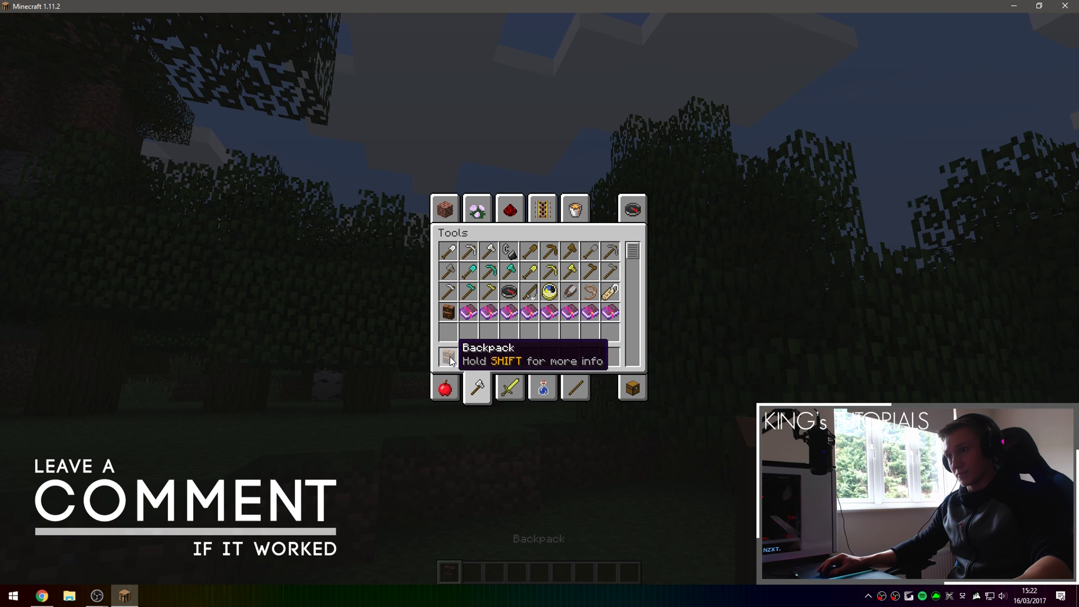
{"action": "key", "text": "shift"}
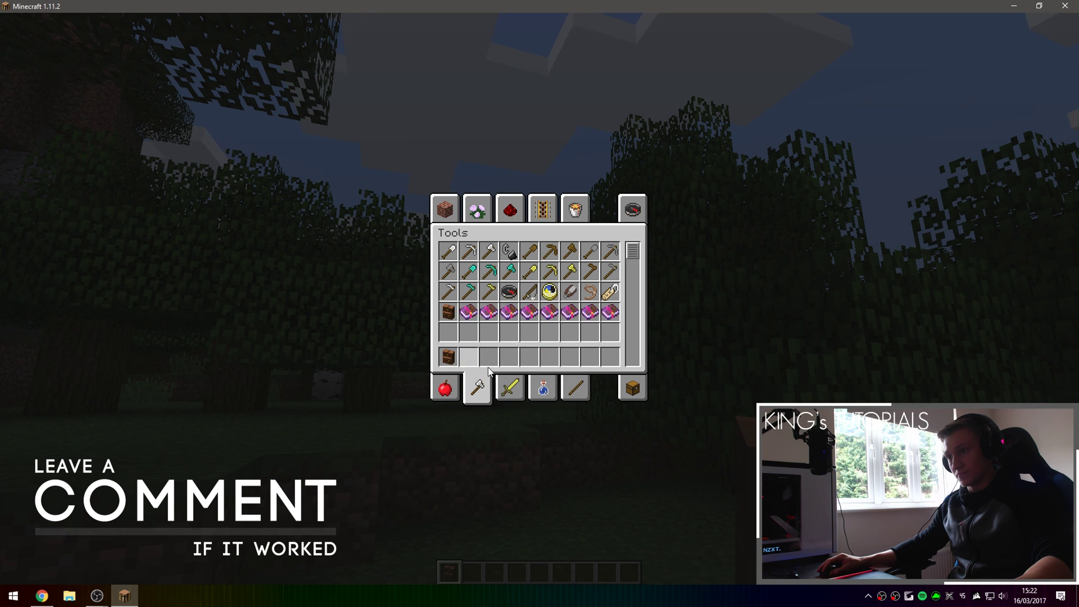